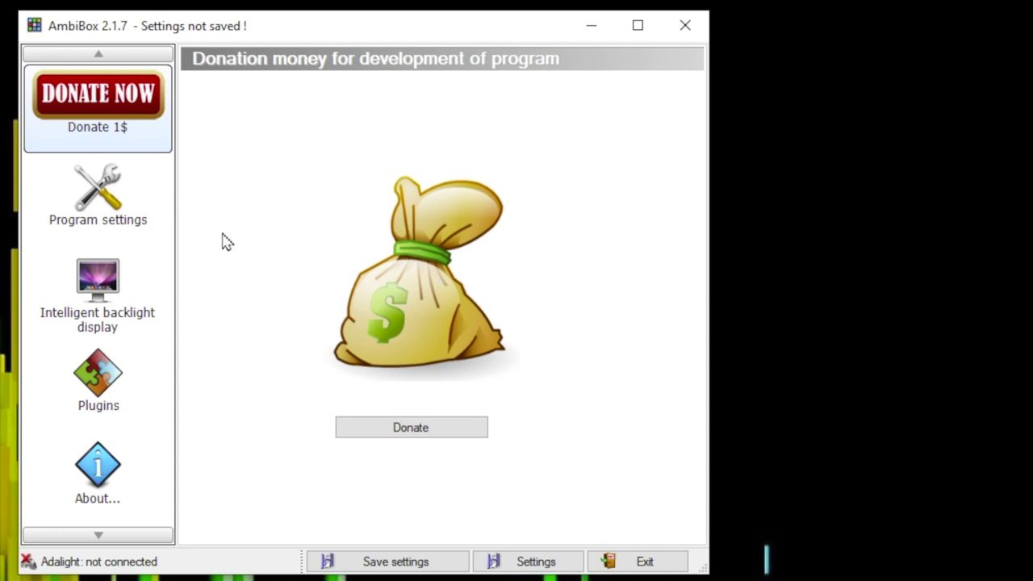
# Review the program settings, trying the show/hide key combination option and checking the activation waiting time after loading Windows
pyautogui.click(108, 191)
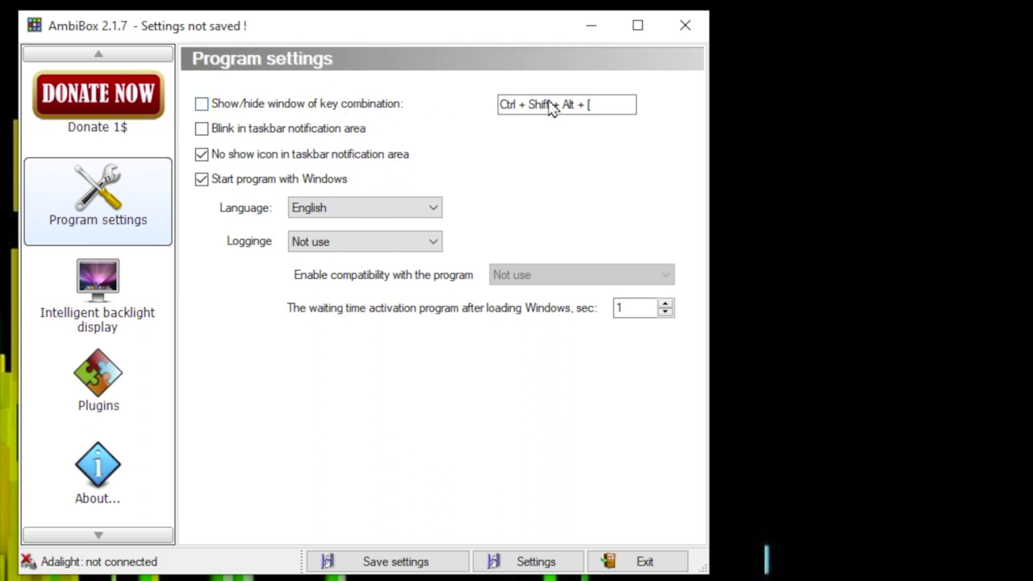
pyautogui.click(294, 103)
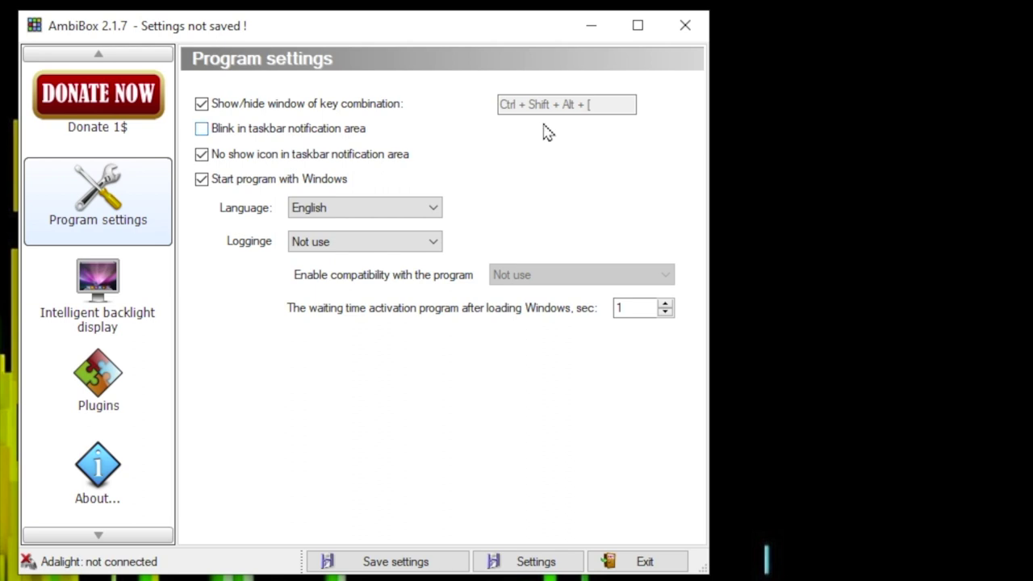
pyautogui.click(371, 104)
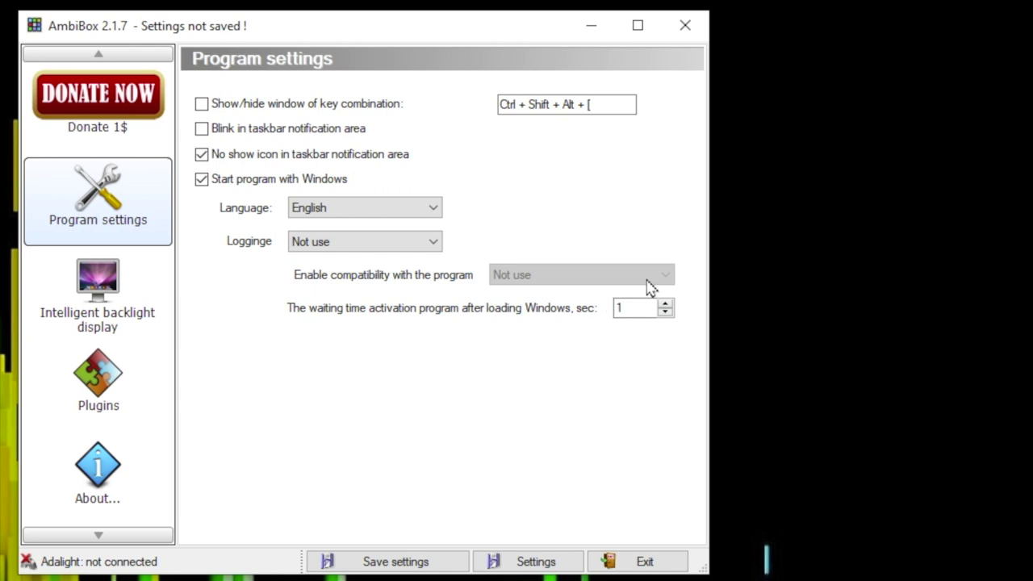
pyautogui.click(649, 309)
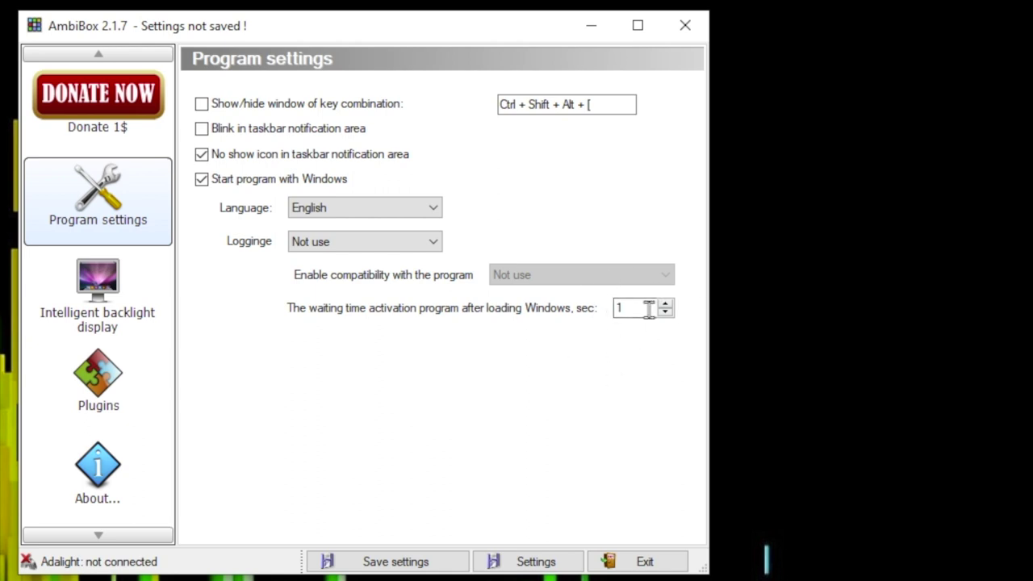
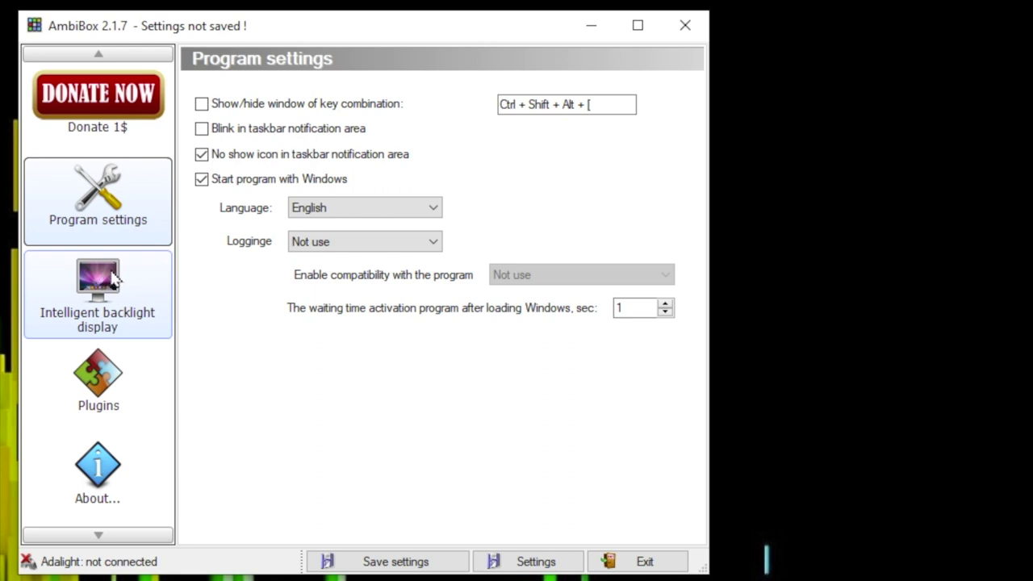
# Open the intelligent backlight display's profile settings with the extended device options shown
pyautogui.click(115, 279)
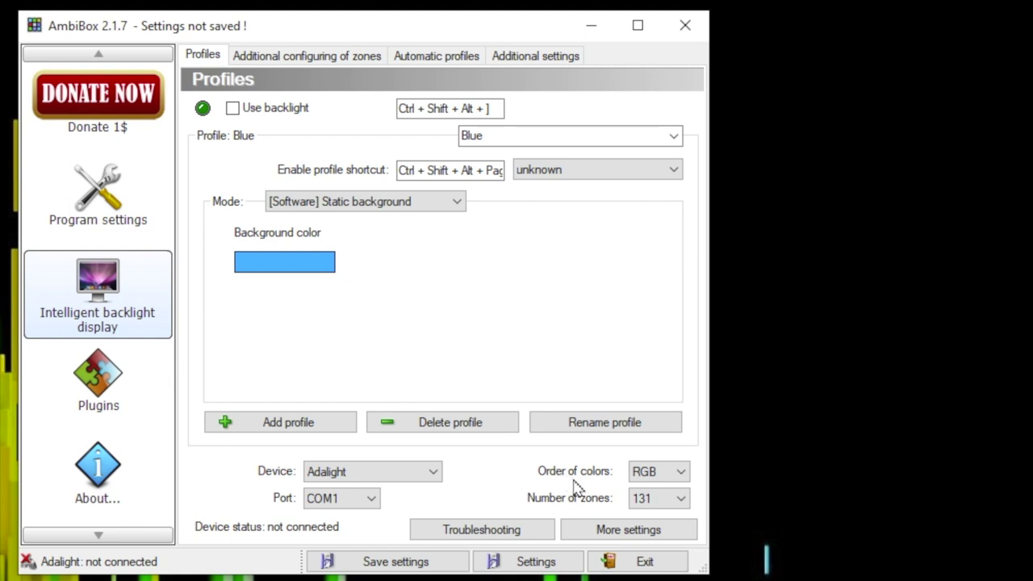
pyautogui.click(607, 528)
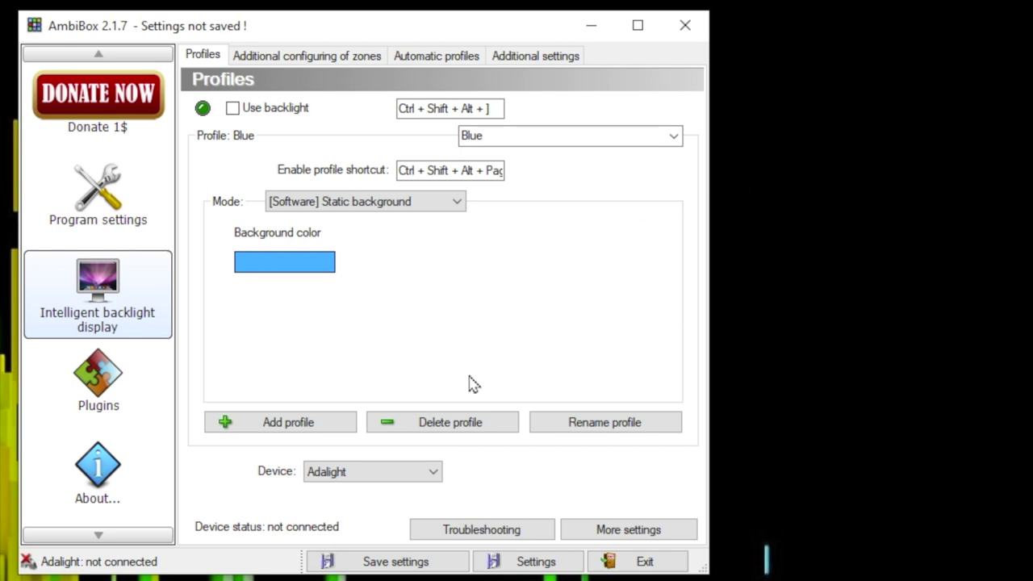
pyautogui.click(656, 538)
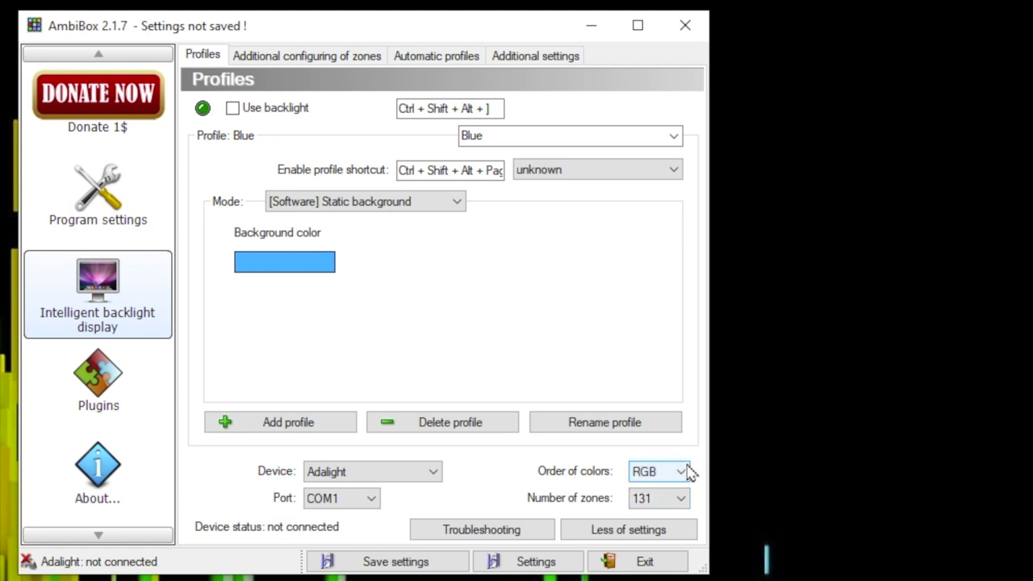
# Examine the available color orders and device types, keeping RGB and Adalight selected
pyautogui.click(685, 472)
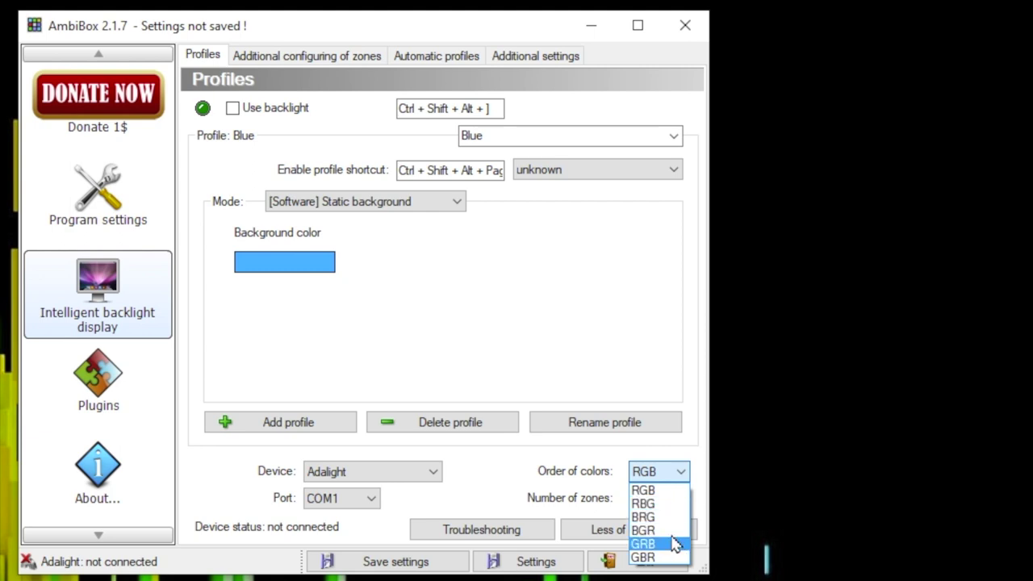
pyautogui.click(658, 449)
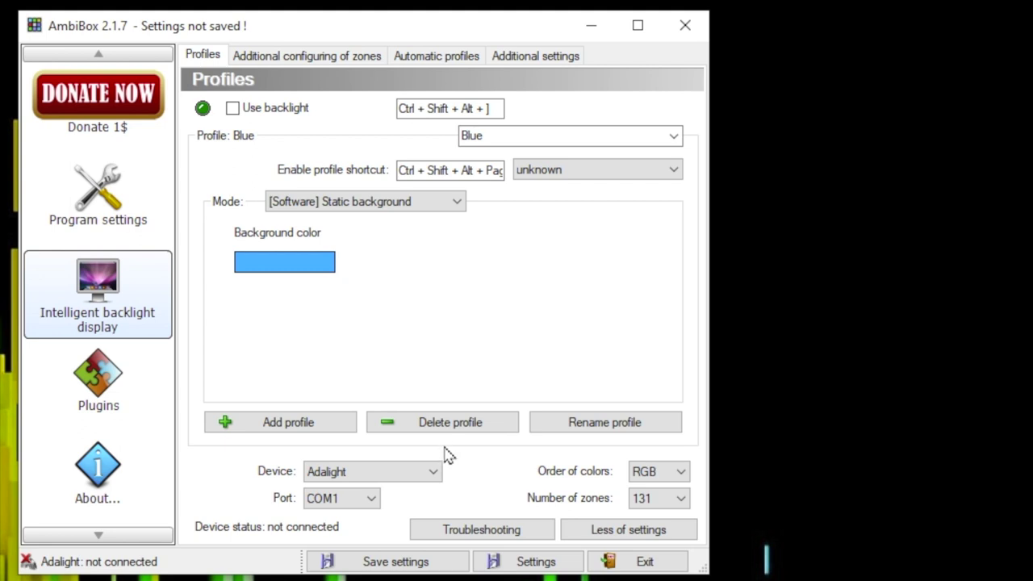
pyautogui.click(433, 478)
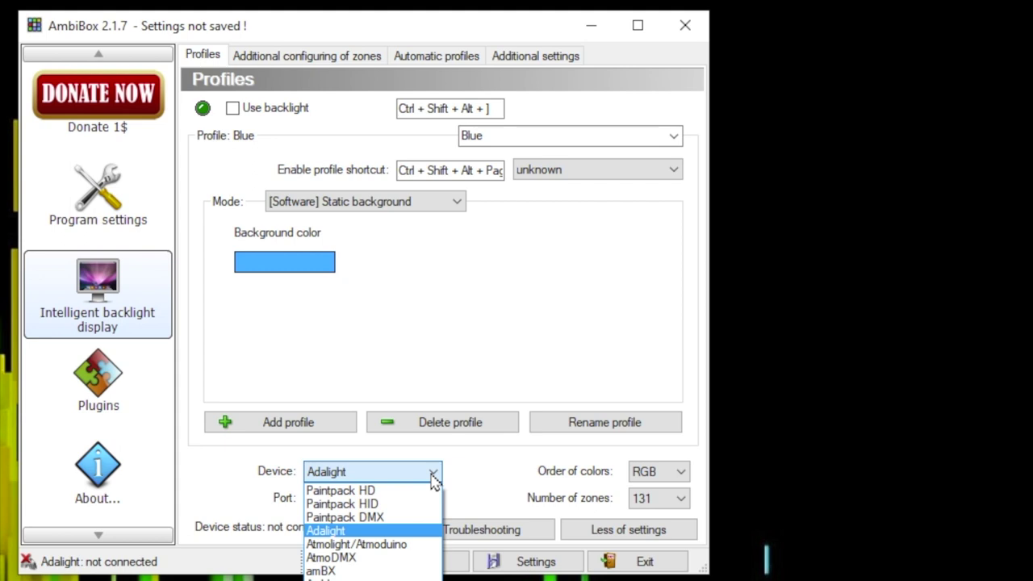
pyautogui.click(494, 371)
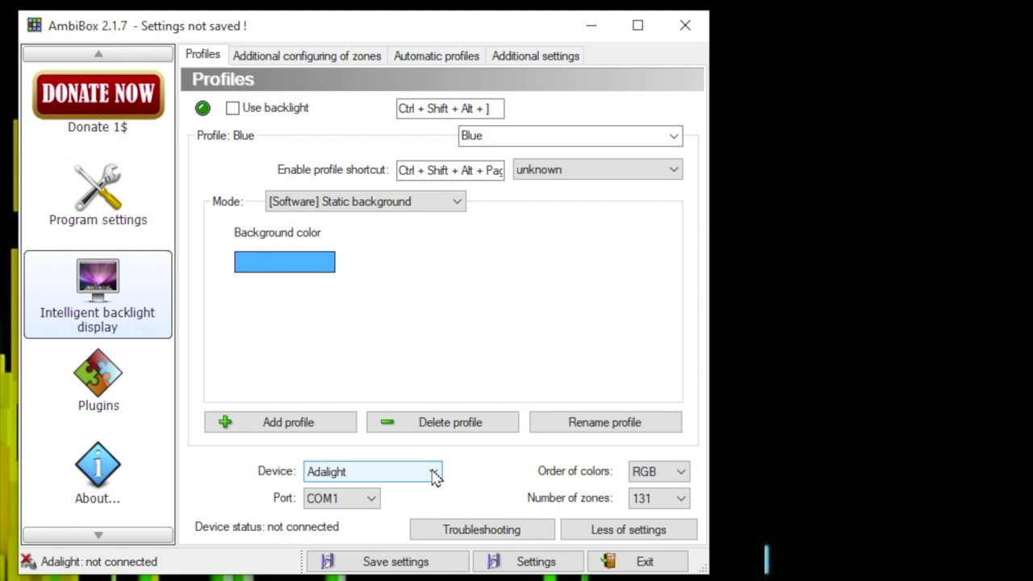
# Set the Adalight device's port to COM4
pyautogui.click(370, 500)
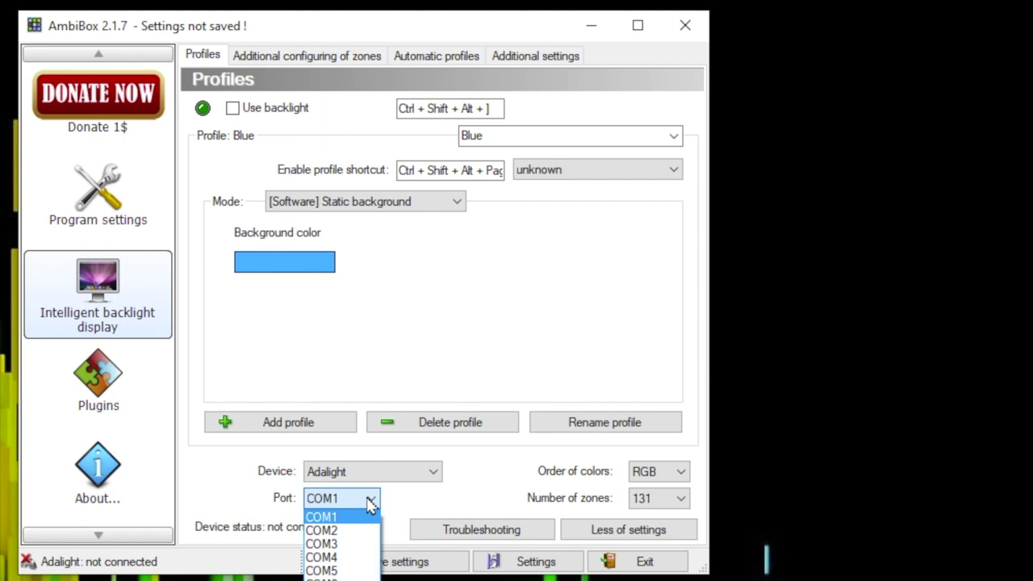
pyautogui.click(352, 517)
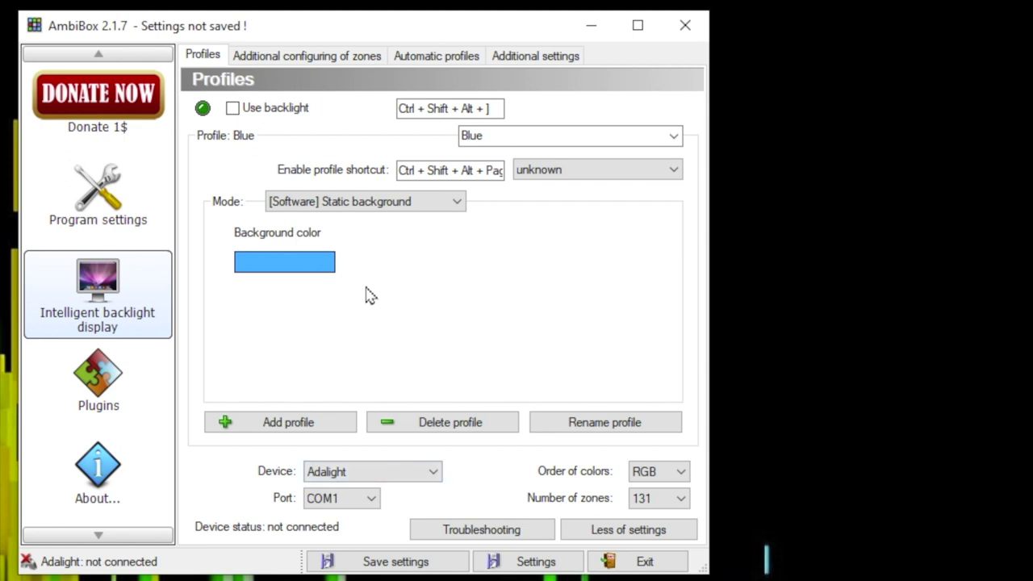
pyautogui.click(367, 498)
pyautogui.click(345, 517)
pyautogui.press('Down')
pyautogui.press('Down')
pyautogui.press('Down')
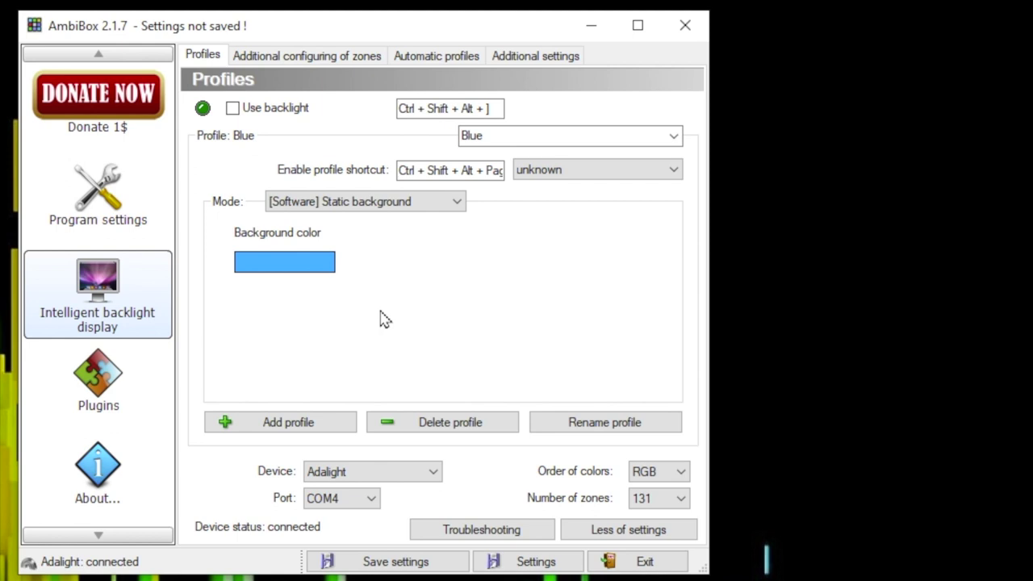
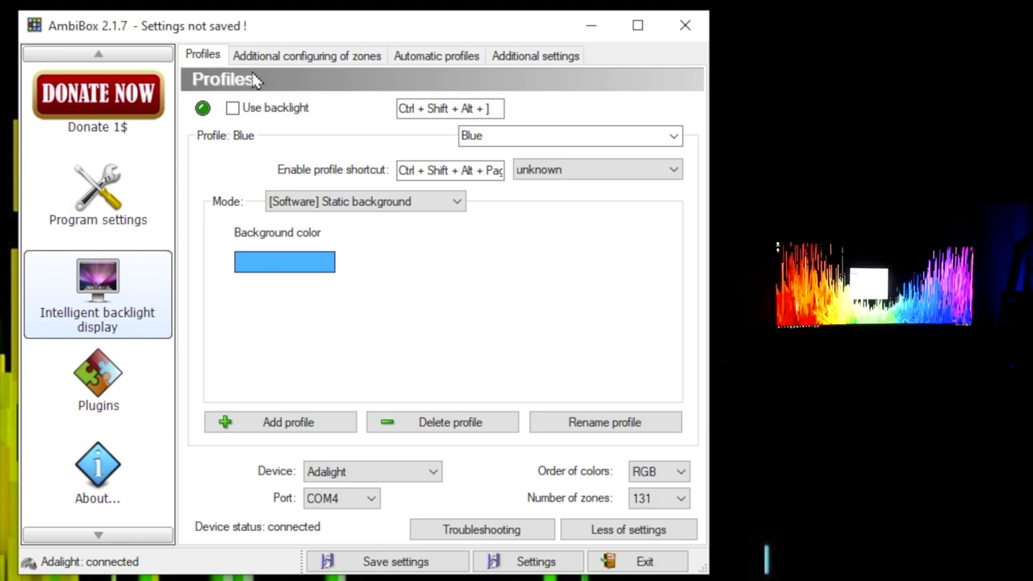
# Turn on the backlight and keep the Blue profile in Static background mode
pyautogui.click(231, 111)
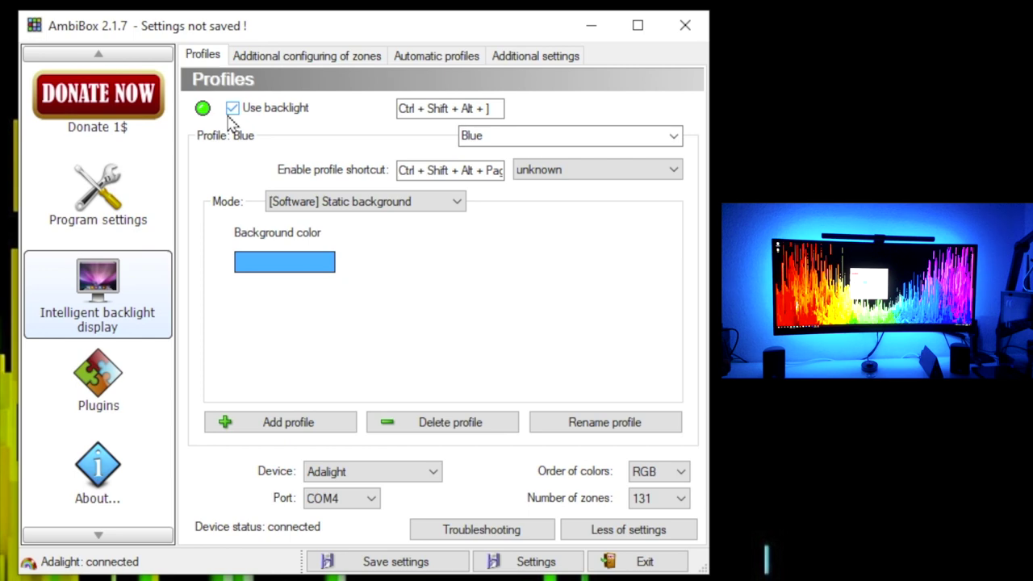
pyautogui.click(364, 208)
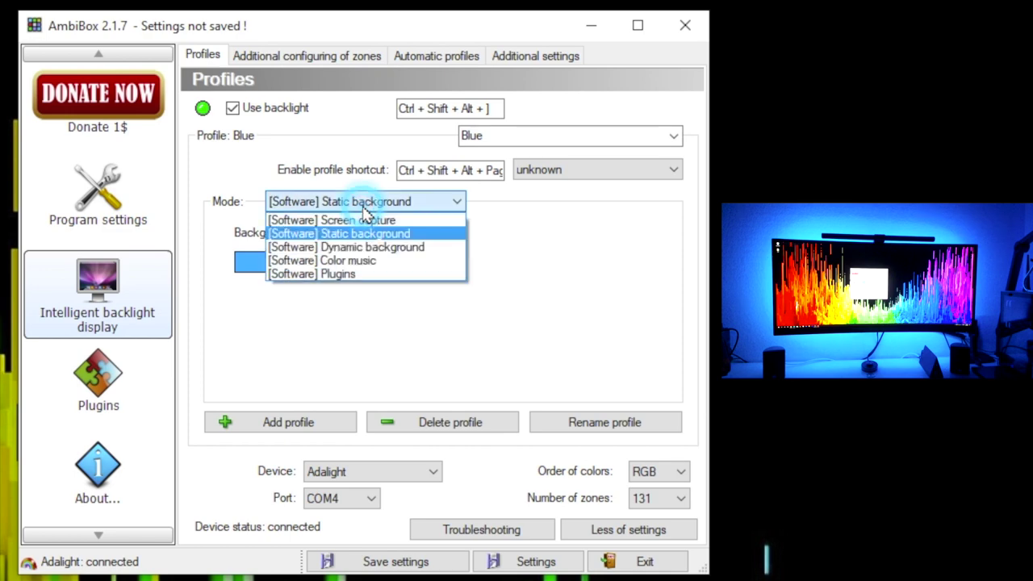
pyautogui.click(396, 237)
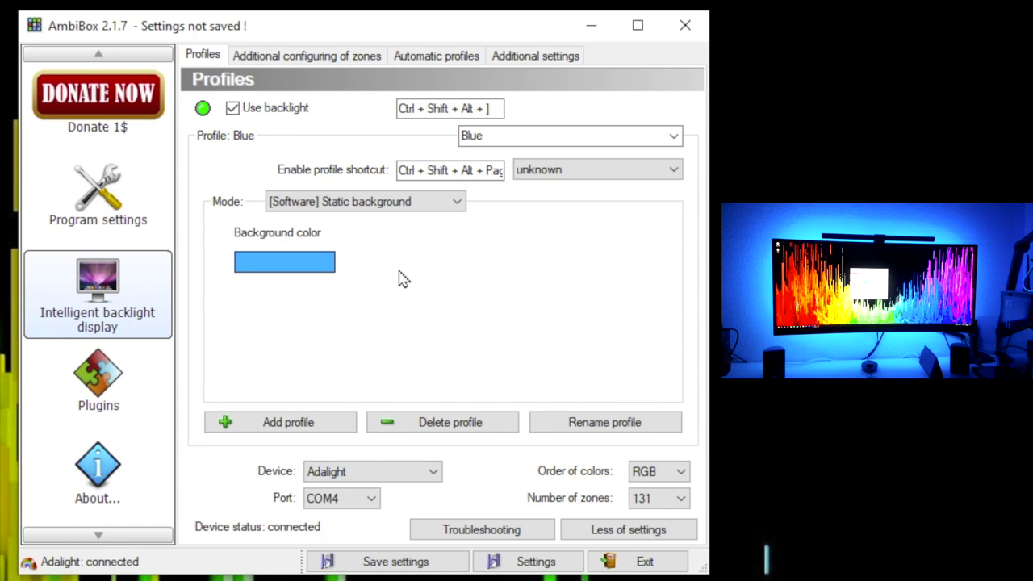
# Test red, green and blue as background colors with the RGB order, and discard the color change
pyautogui.click(293, 271)
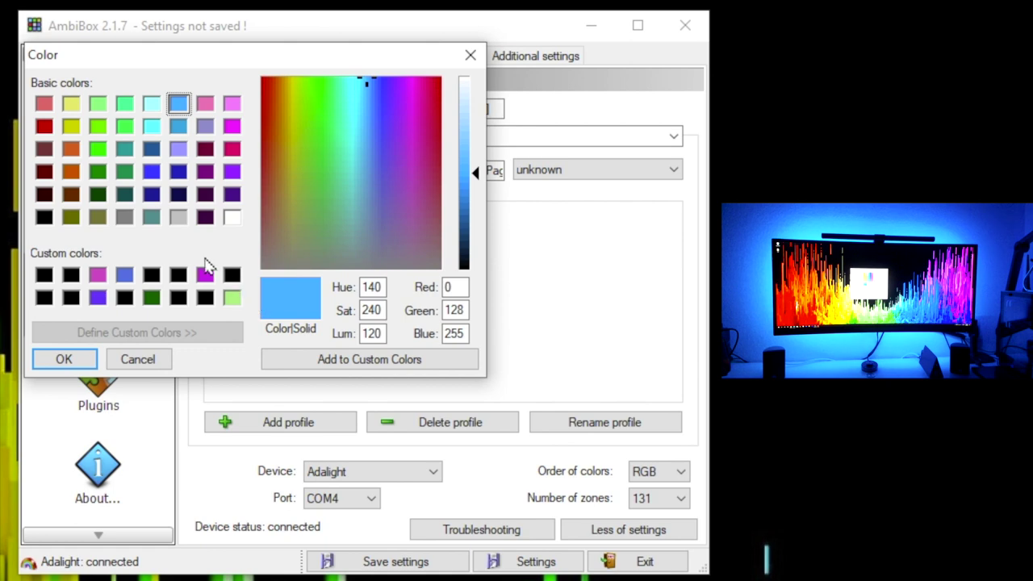
pyautogui.click(40, 130)
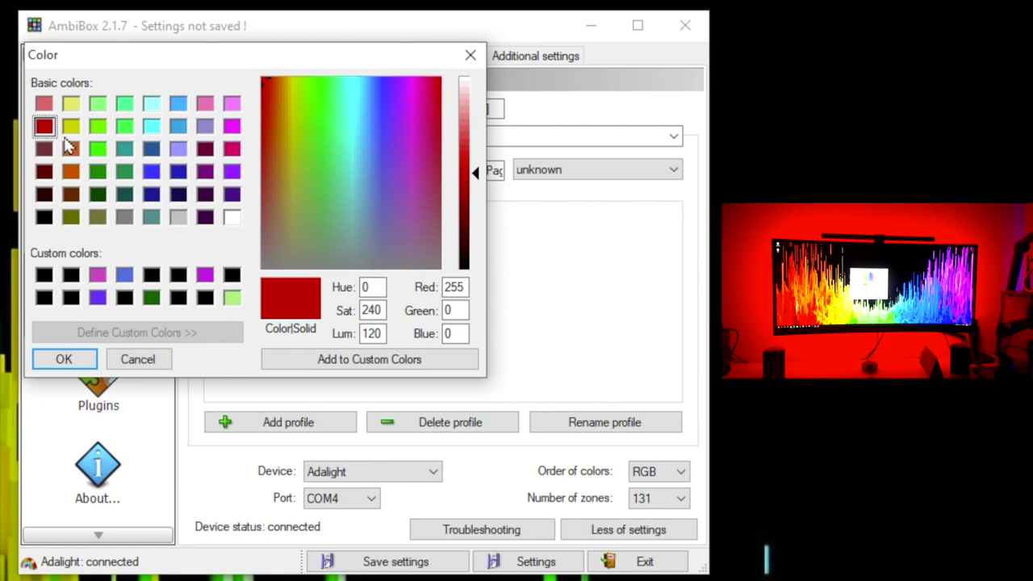
pyautogui.click(98, 151)
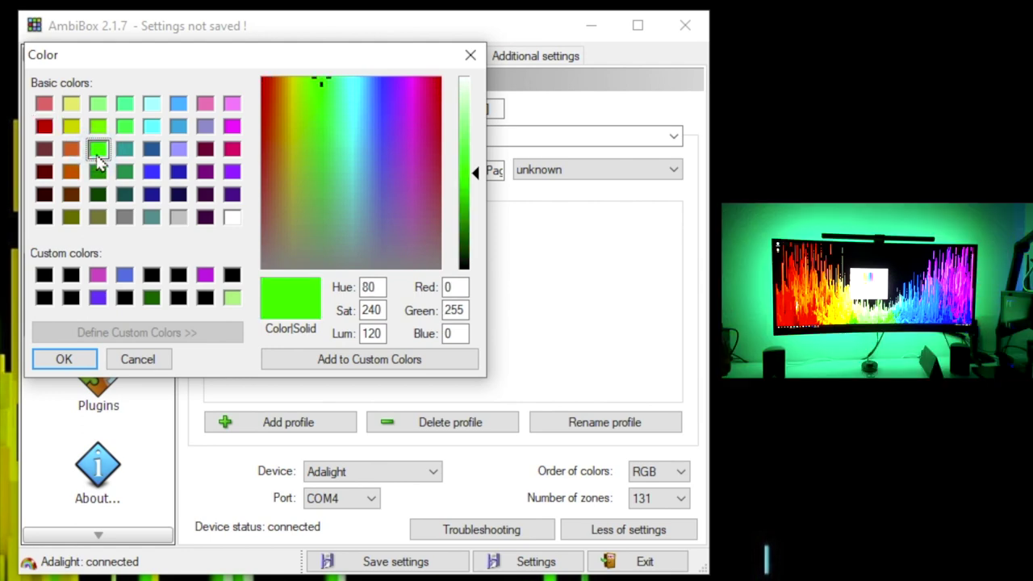
pyautogui.click(179, 127)
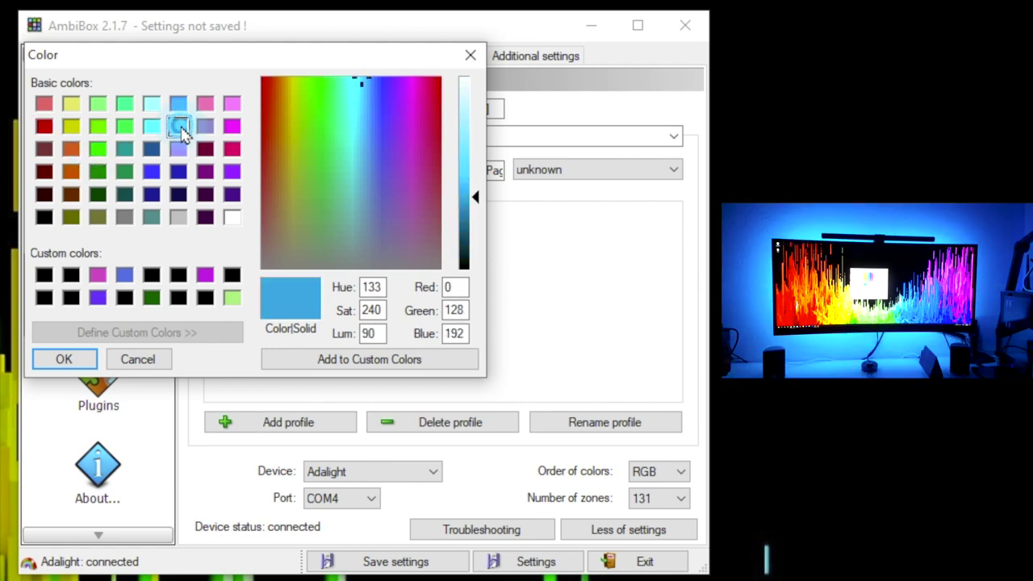
pyautogui.click(179, 105)
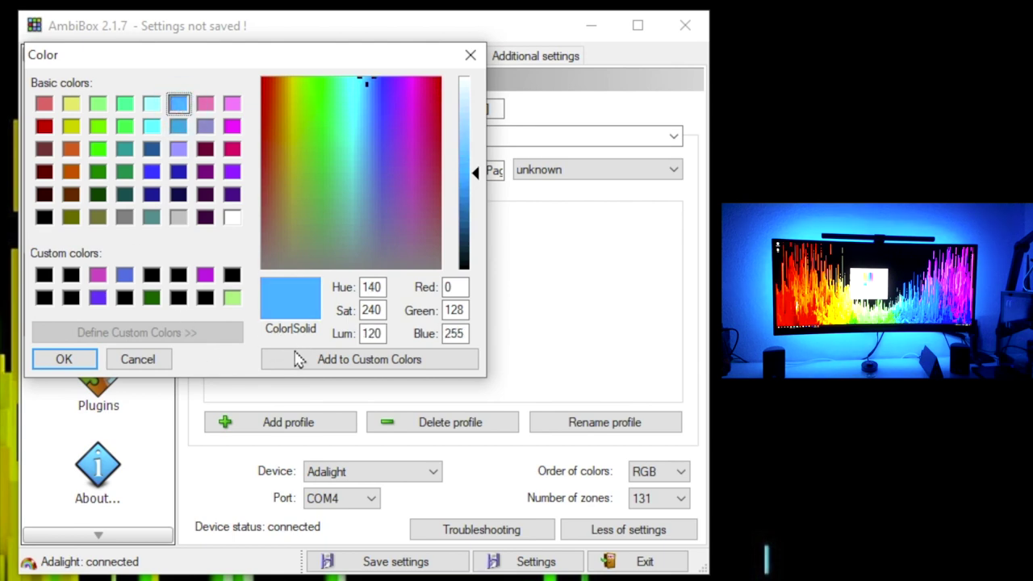
pyautogui.click(139, 360)
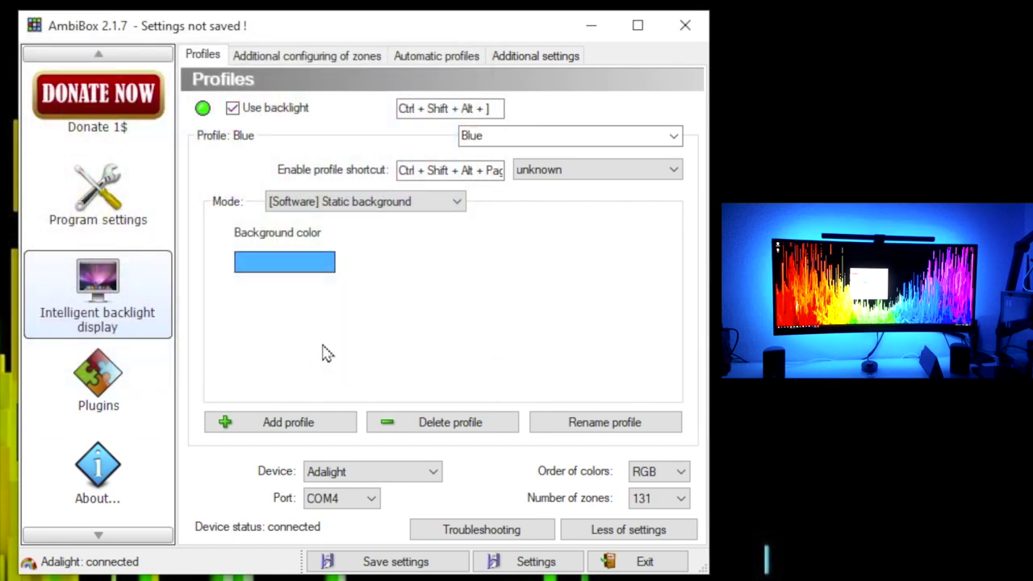
# Try the BGR color order and test it with red, green and light blue background colors, discarding the color change
pyautogui.click(664, 475)
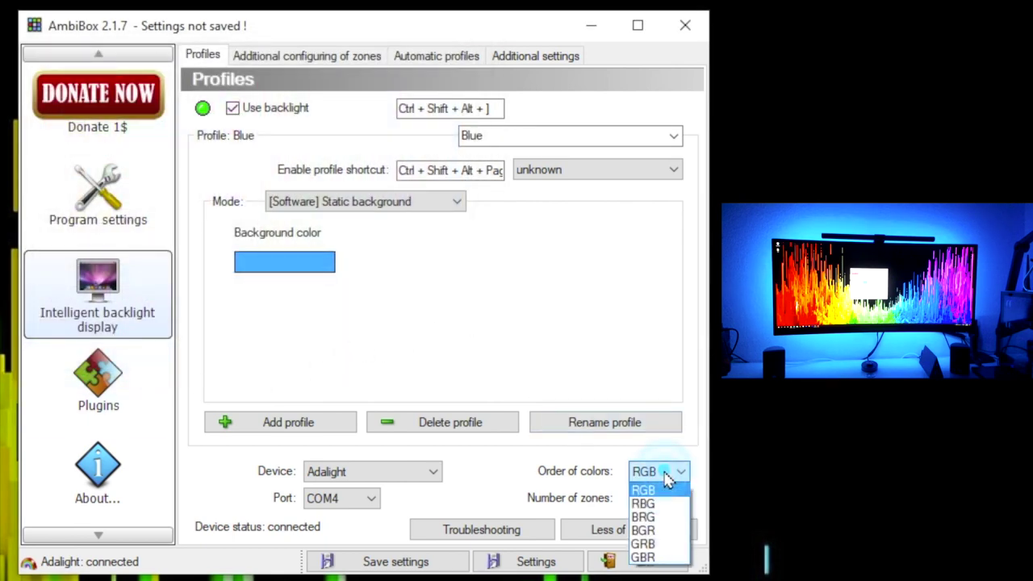
pyautogui.click(664, 533)
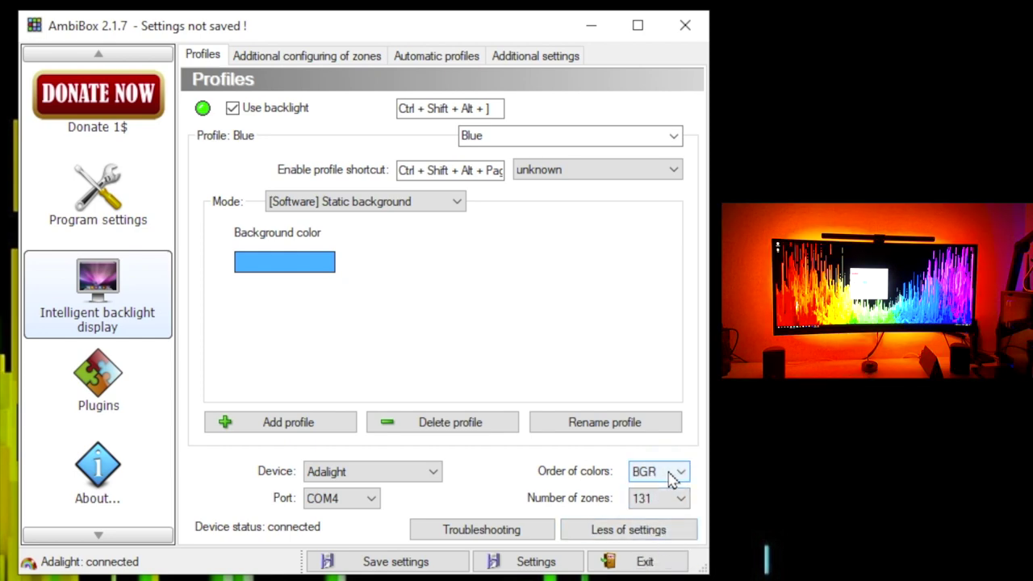
pyautogui.click(301, 269)
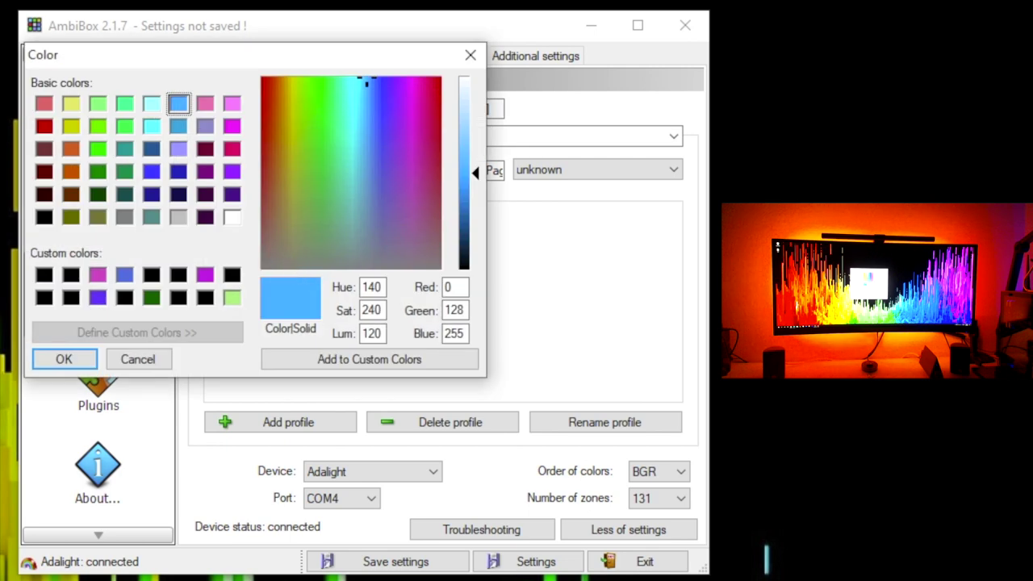
pyautogui.click(44, 127)
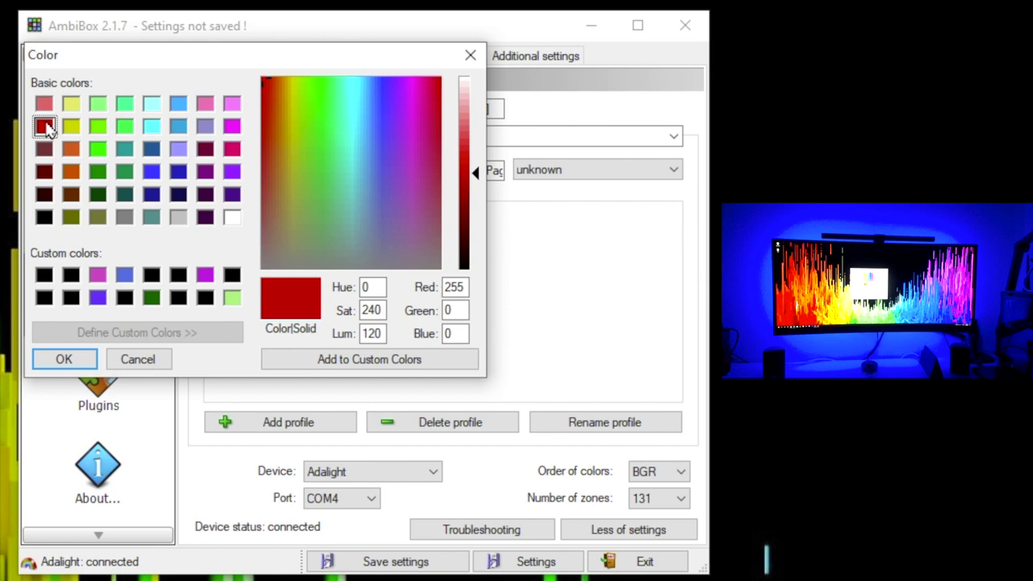
pyautogui.click(96, 150)
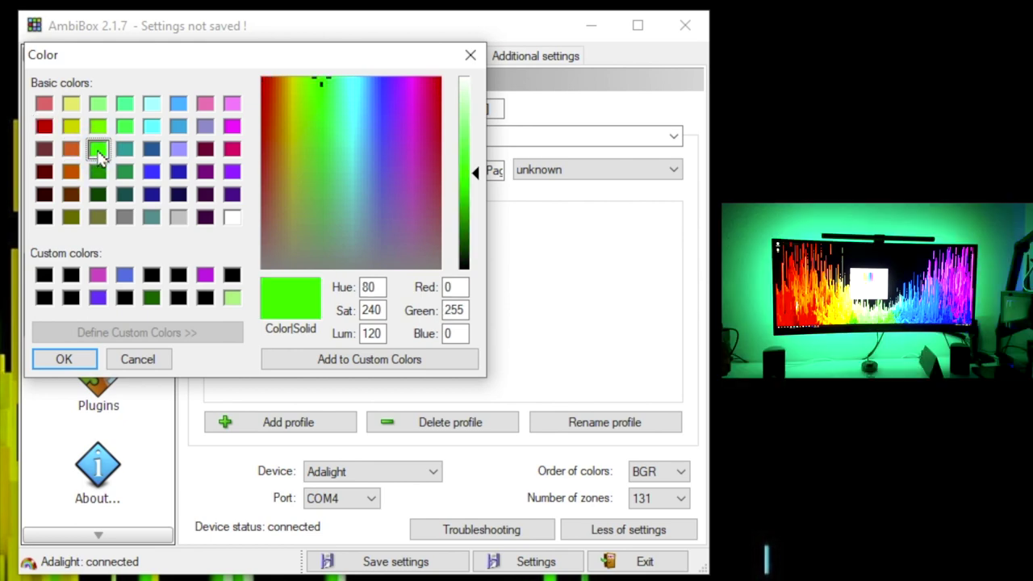
pyautogui.click(44, 126)
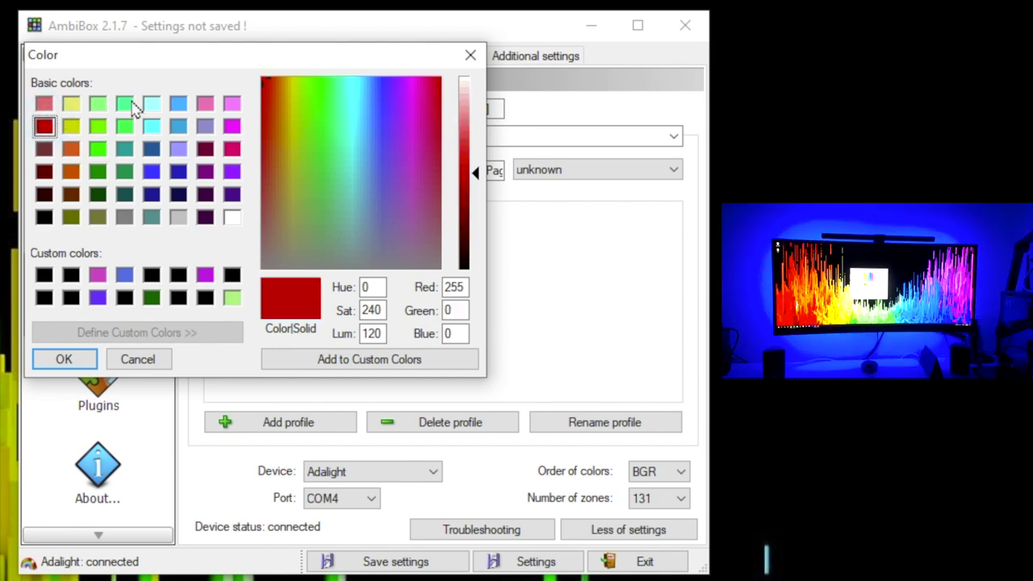
pyautogui.click(178, 103)
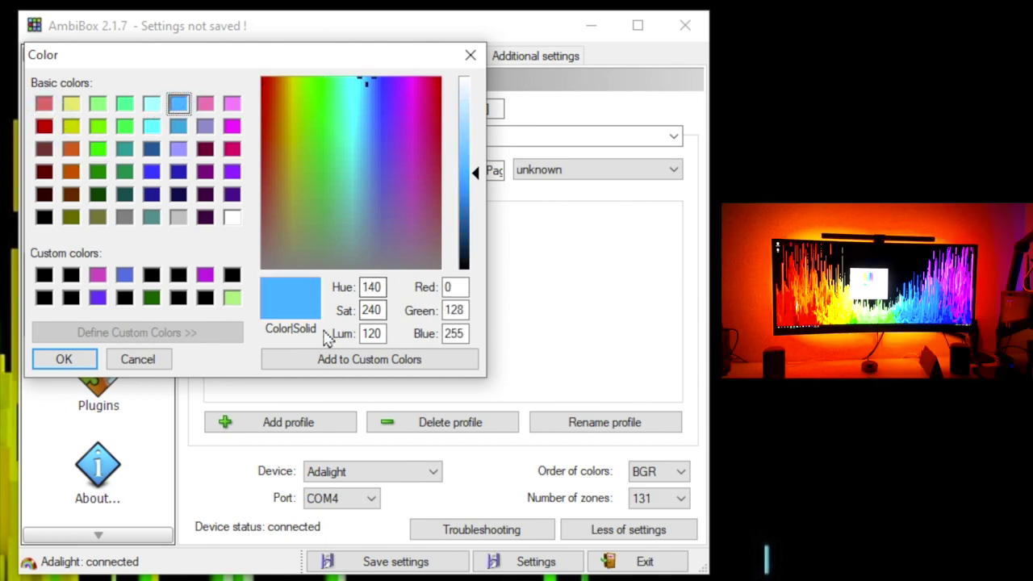
pyautogui.click(129, 361)
# Set the order of colors back to RGB
pyautogui.click(681, 474)
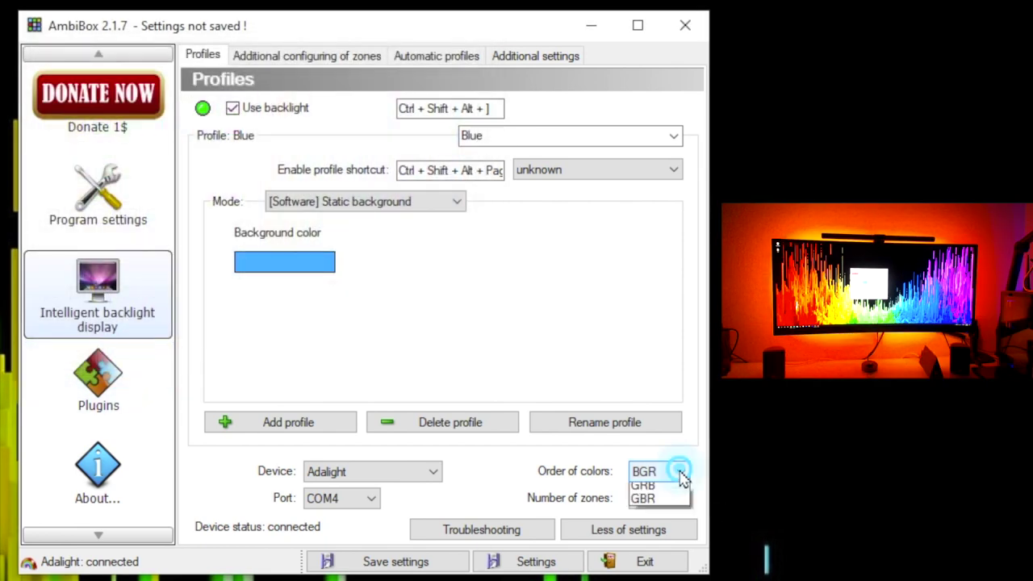
pyautogui.click(659, 488)
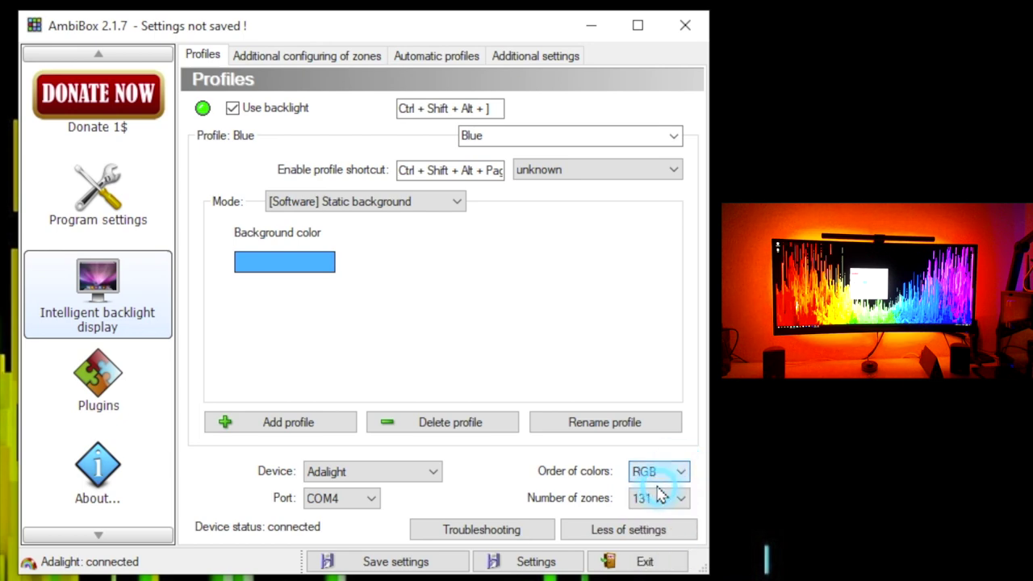
pyautogui.click(475, 255)
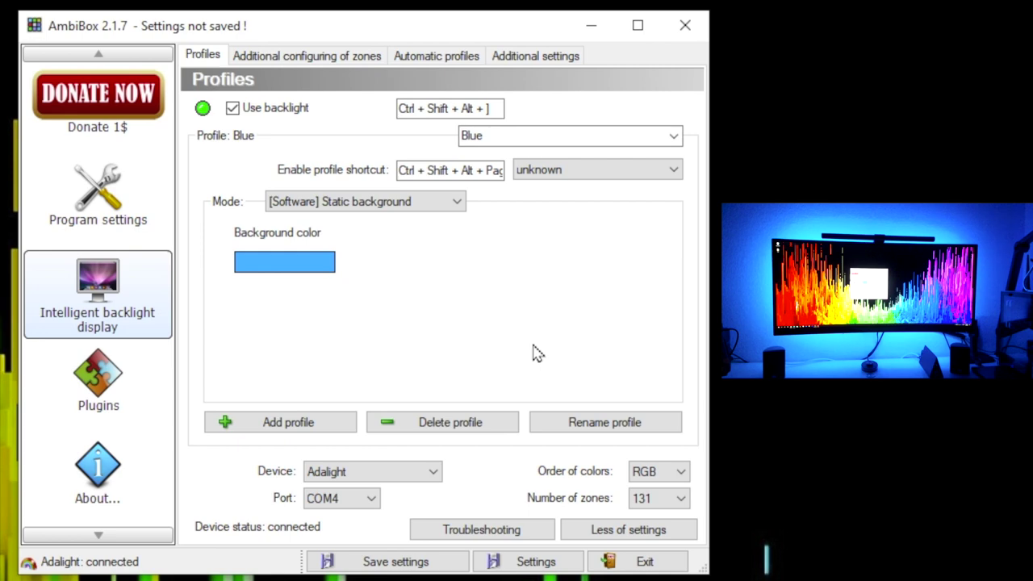
# Save the backlight settings and switch to the Default profile
pyautogui.click(393, 565)
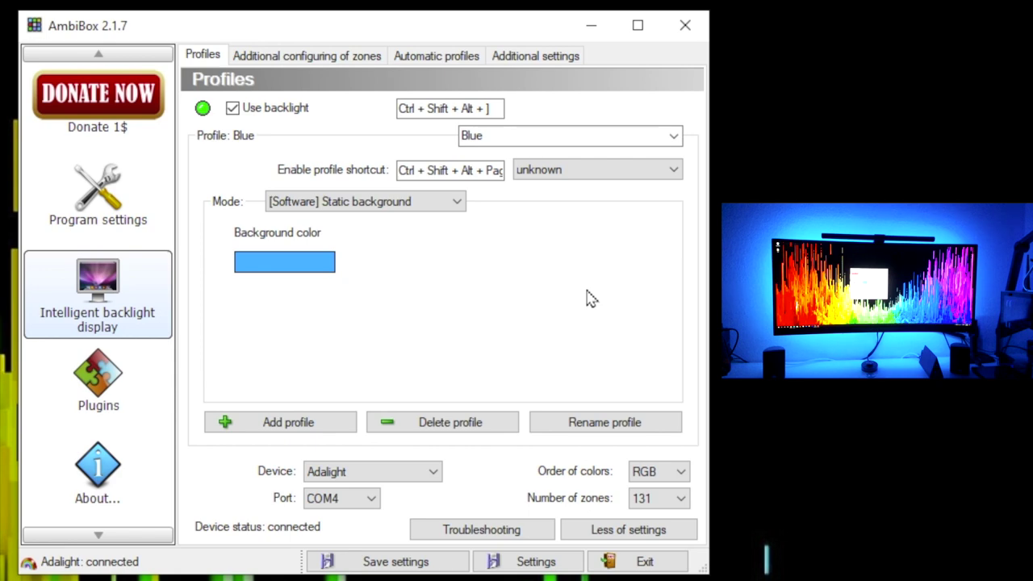
pyautogui.click(674, 137)
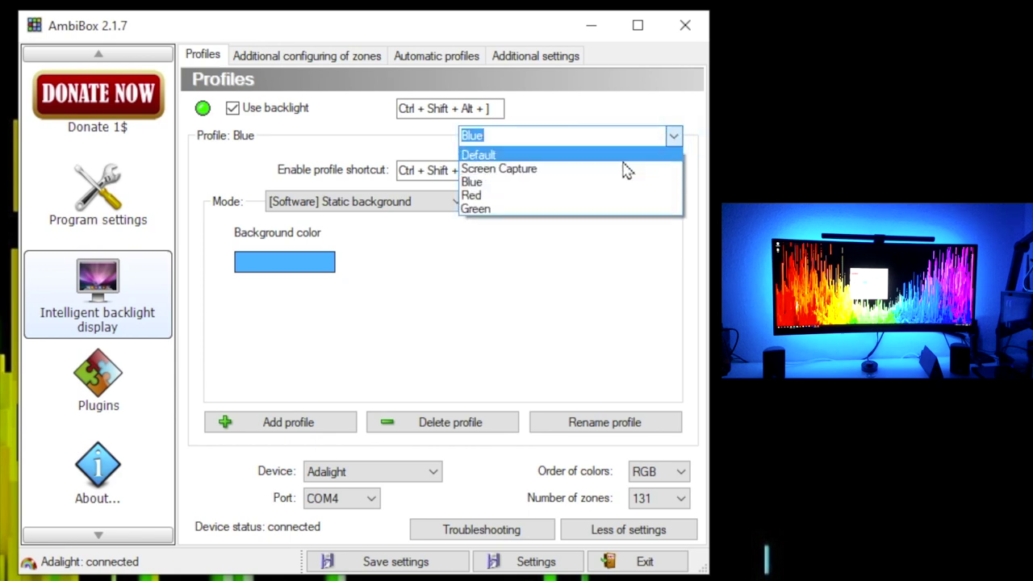
pyautogui.click(623, 158)
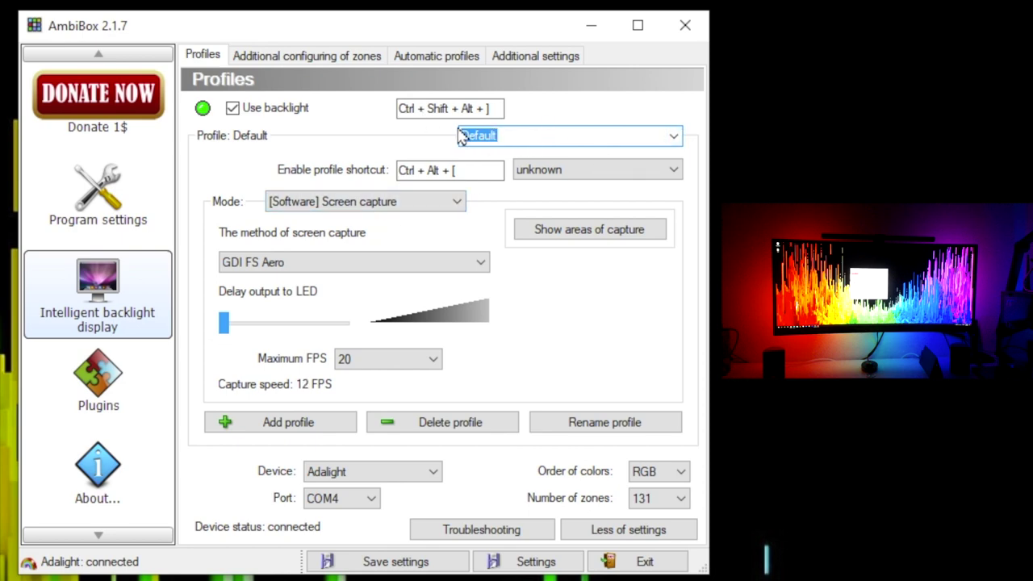
# Set the Default profile's mode to Static background and check the list of existing profiles
pyautogui.click(449, 202)
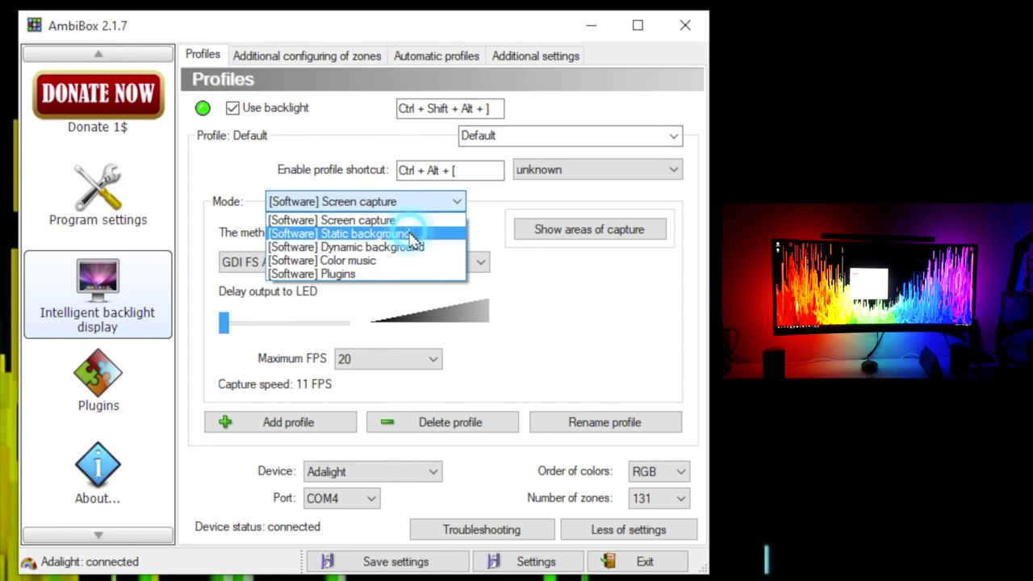
pyautogui.click(414, 234)
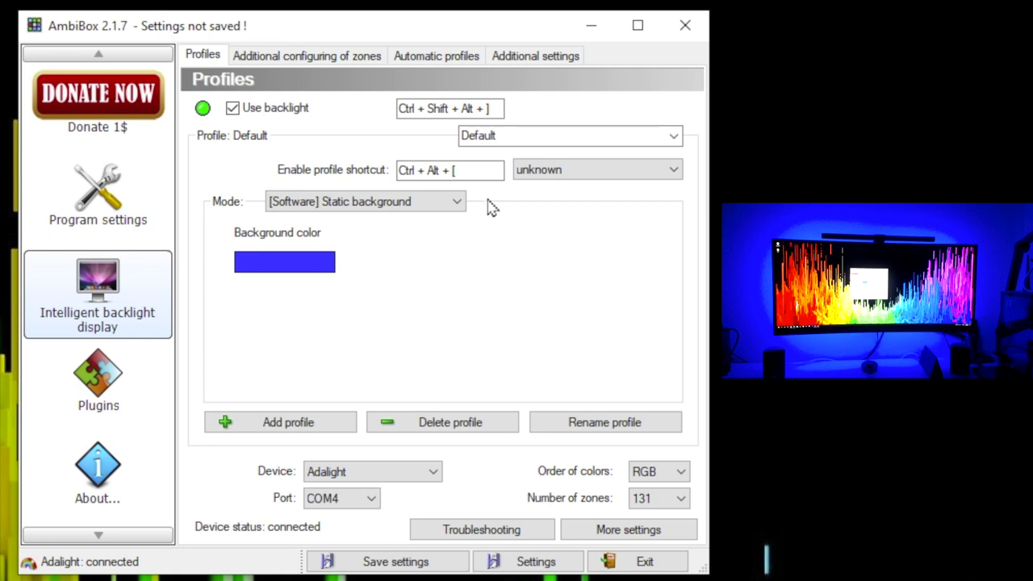
pyautogui.click(592, 136)
pyautogui.click(674, 137)
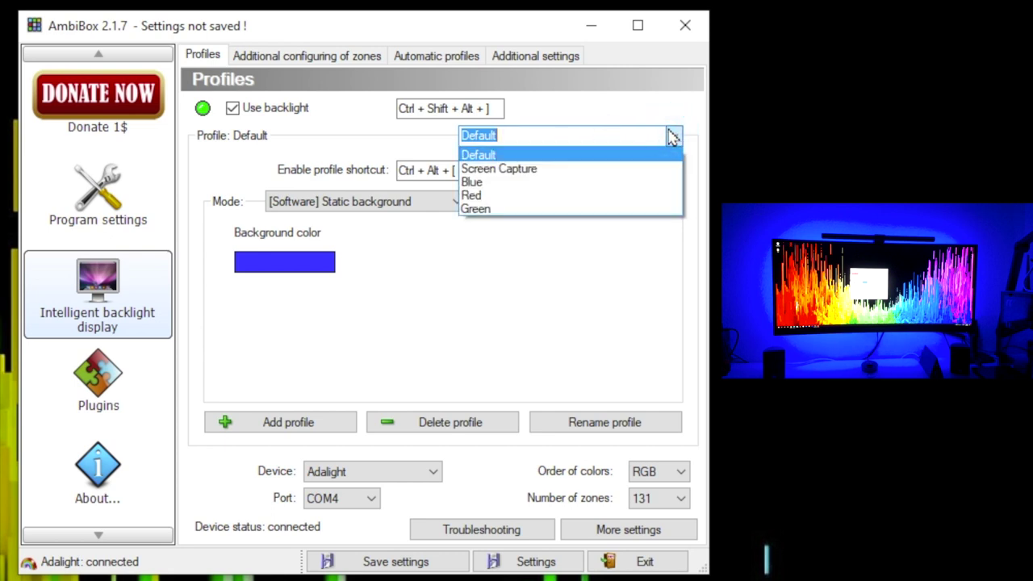
pyautogui.click(672, 137)
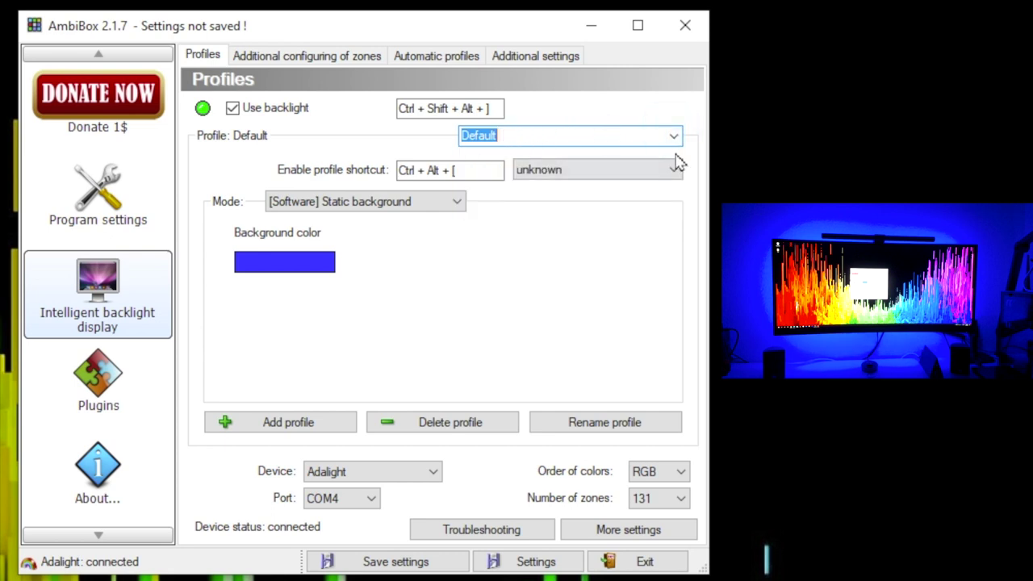
# Add a new profile named Yellow, created by default rather than based on an existing profile
pyautogui.click(468, 135)
pyautogui.doubleClick(530, 136)
pyautogui.write('Y')
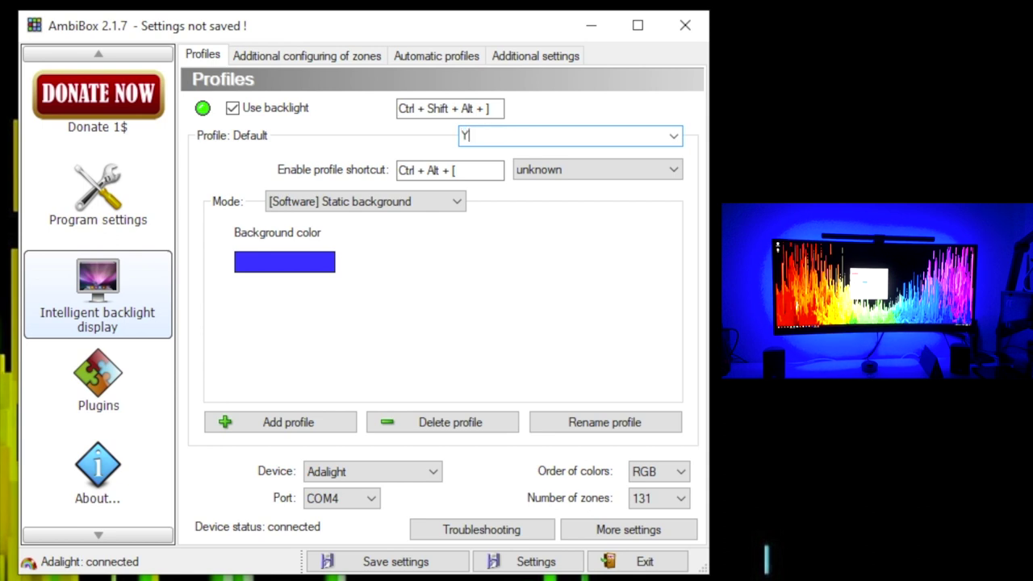
pyautogui.write('ekk')
pyautogui.press('BackSpace')
pyautogui.press('BackSpace')
pyautogui.press('BackSpace')
pyautogui.write('ekk')
pyautogui.press('BackSpace')
pyautogui.press('BackSpace')
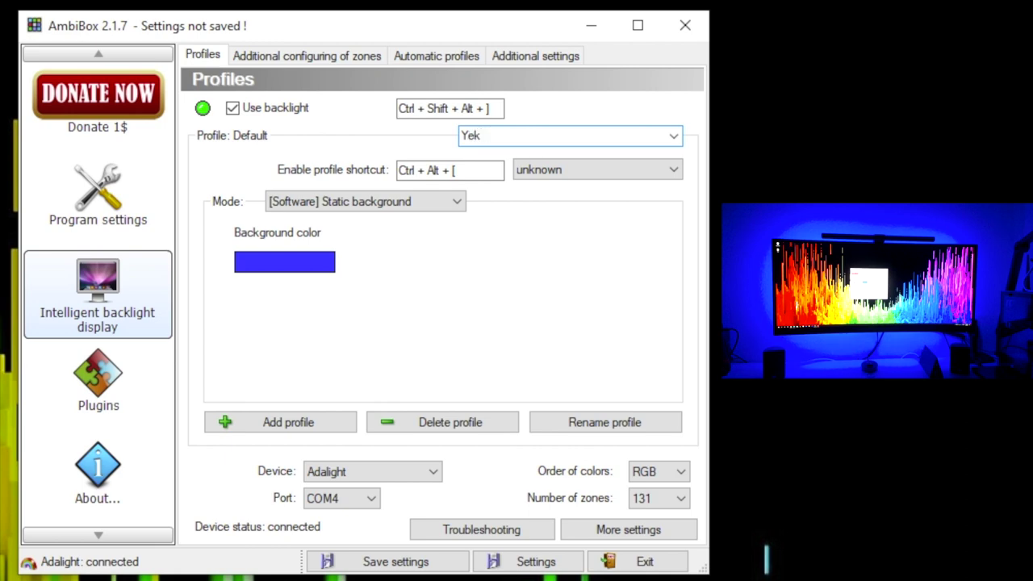
pyautogui.write('llow')
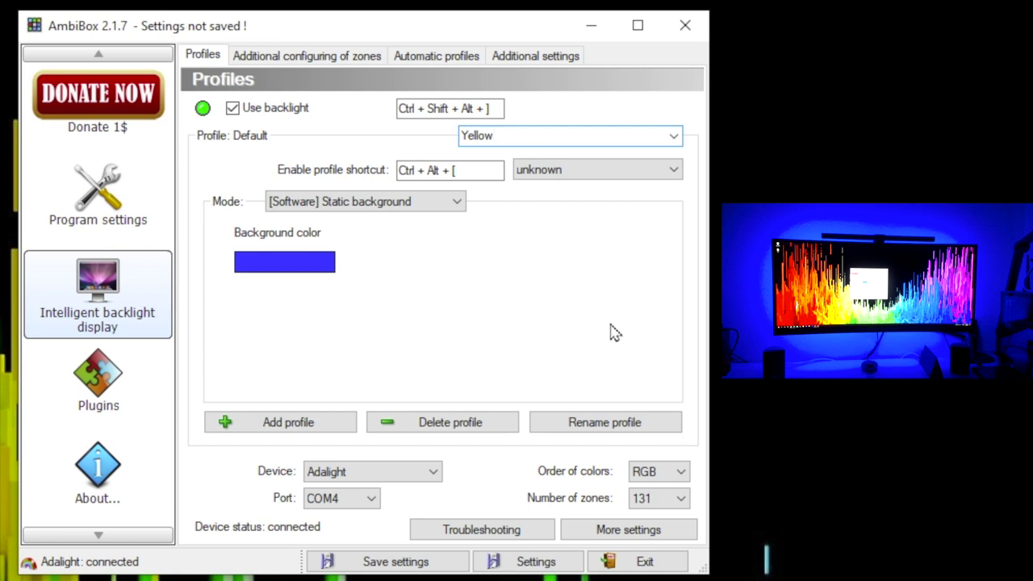
pyautogui.click(312, 429)
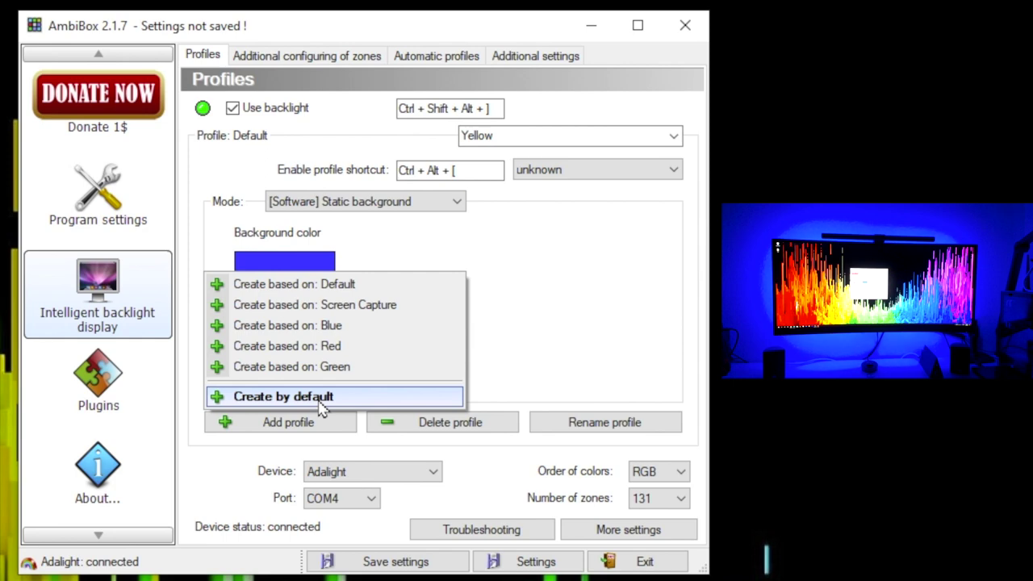
pyautogui.click(318, 398)
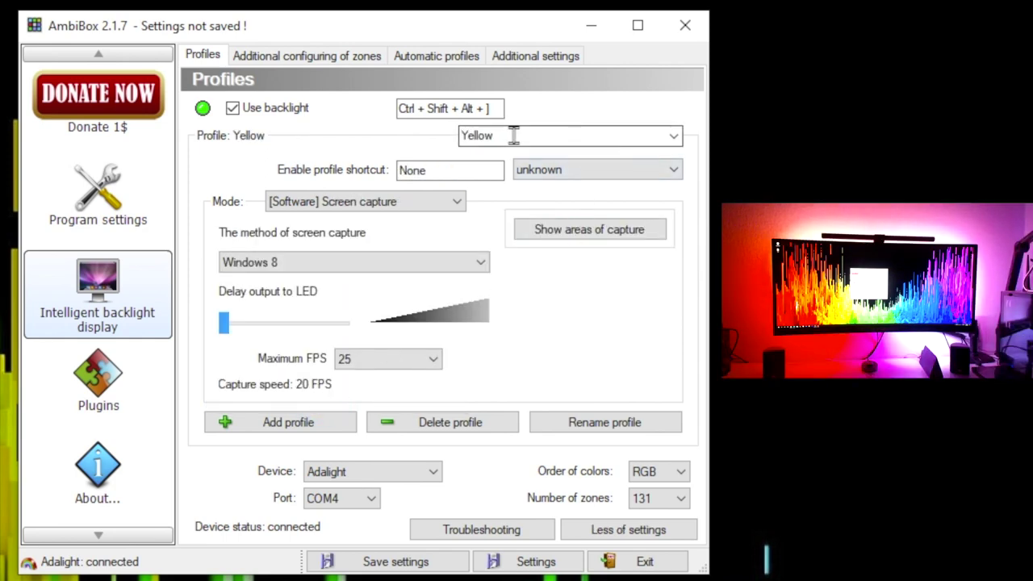
# Set the Yellow profile to Static background mode with the basic yellow (red 255, green 255, blue 0) as background color
pyautogui.click(674, 137)
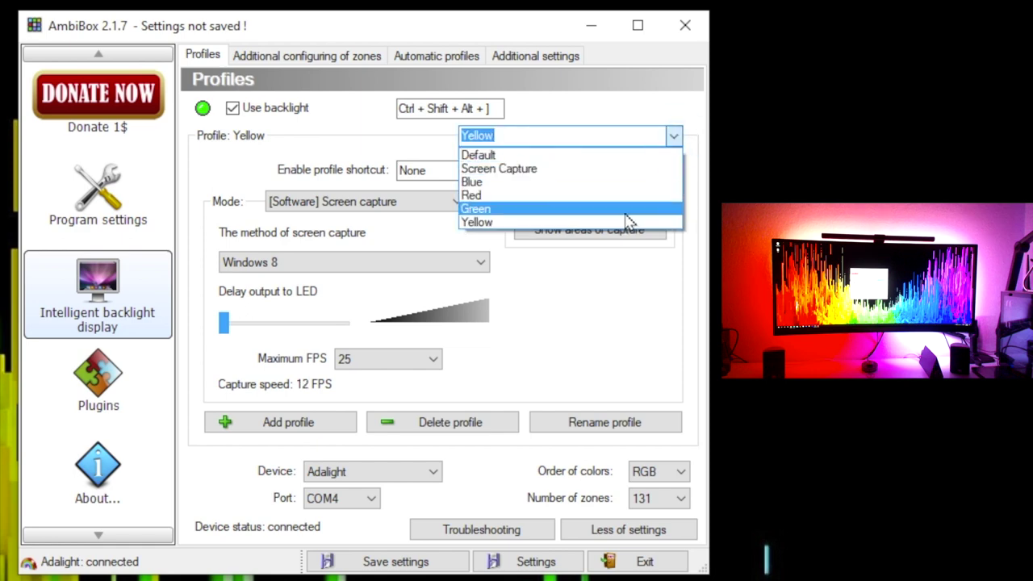
pyautogui.click(606, 223)
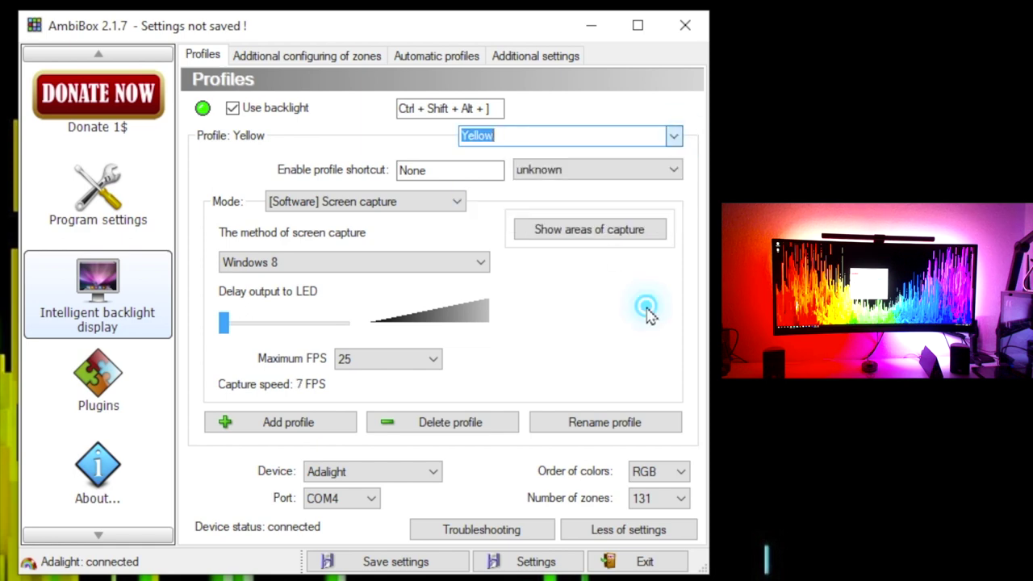
pyautogui.click(456, 203)
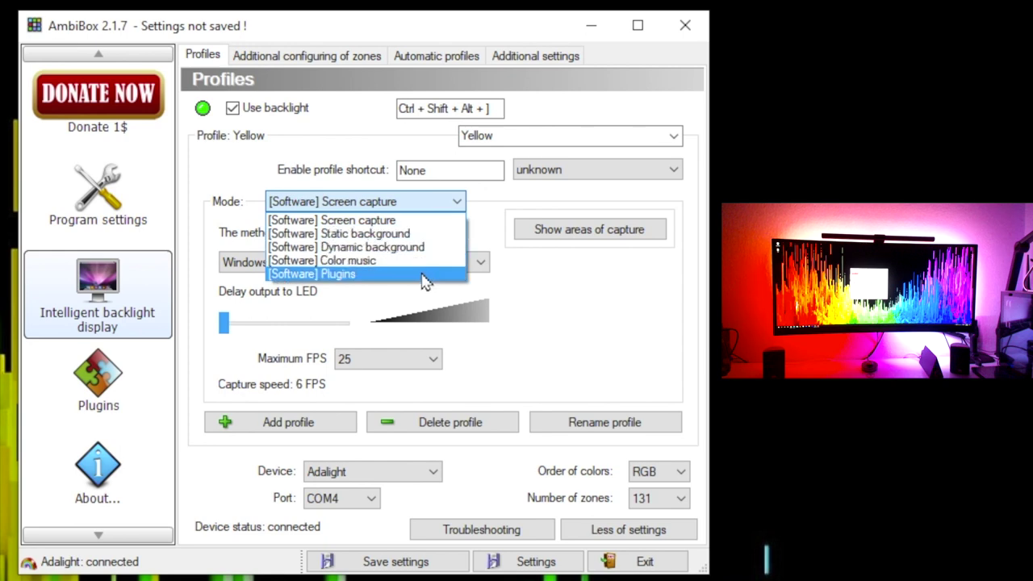
pyautogui.click(418, 234)
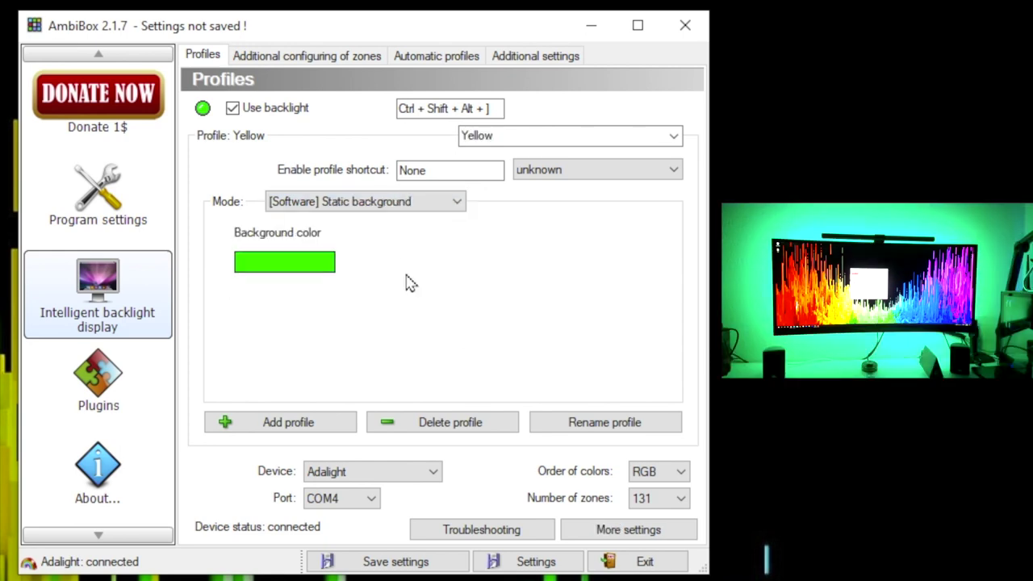
pyautogui.click(299, 267)
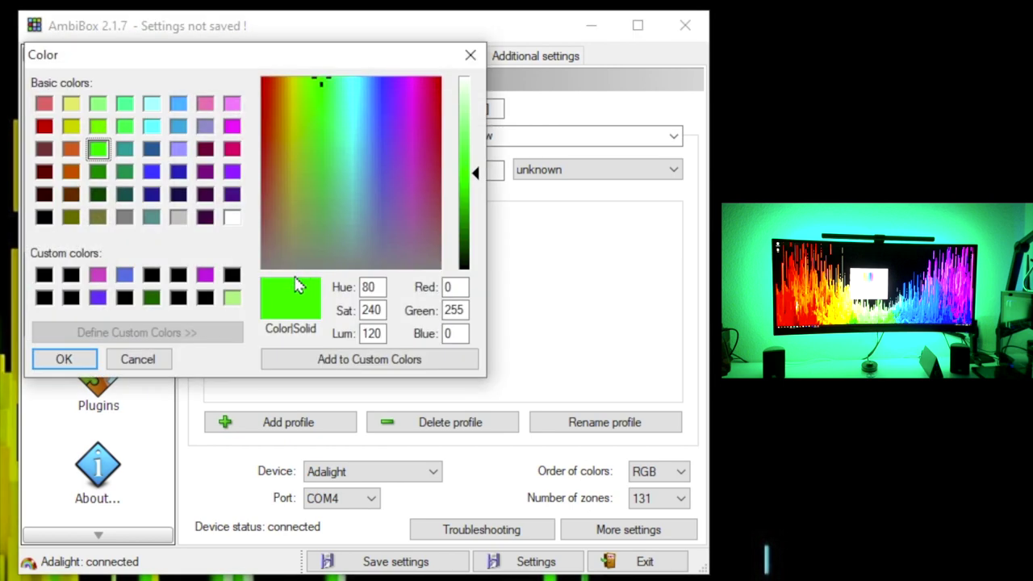
pyautogui.click(73, 128)
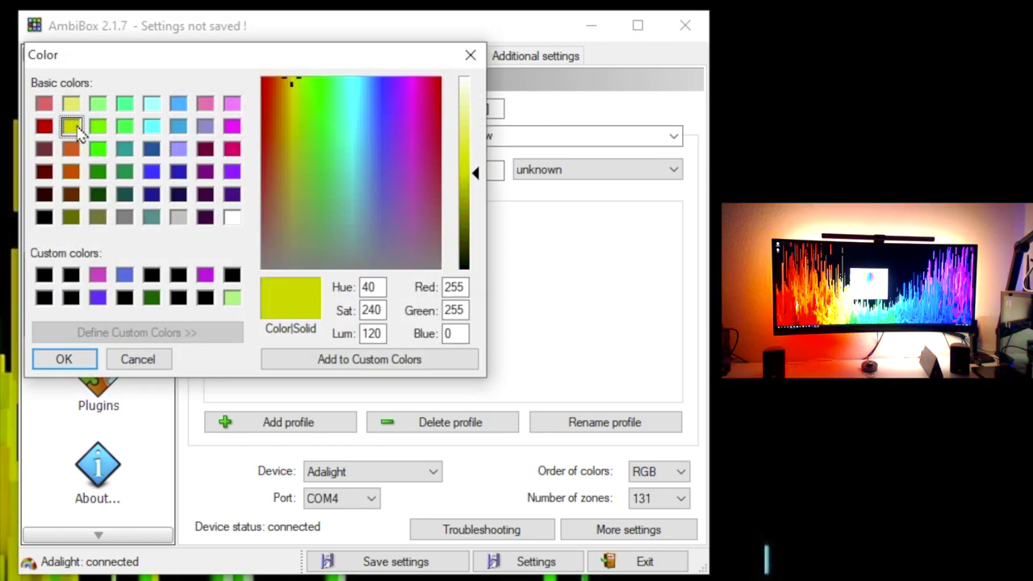
pyautogui.click(64, 360)
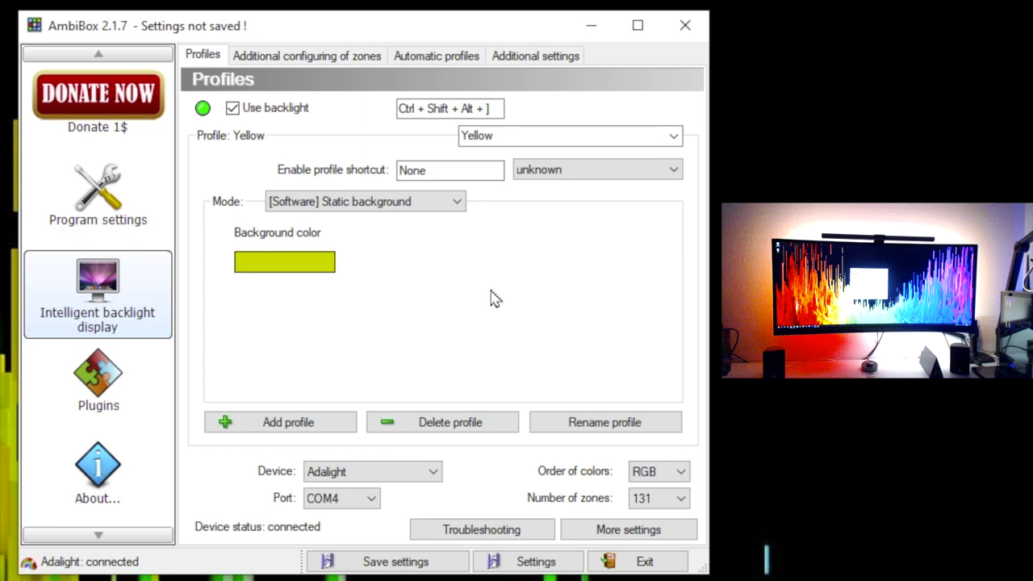
# Try Dynamic background mode on the Yellow profile, with the speed of color change at maximum and at minimum
pyautogui.click(453, 207)
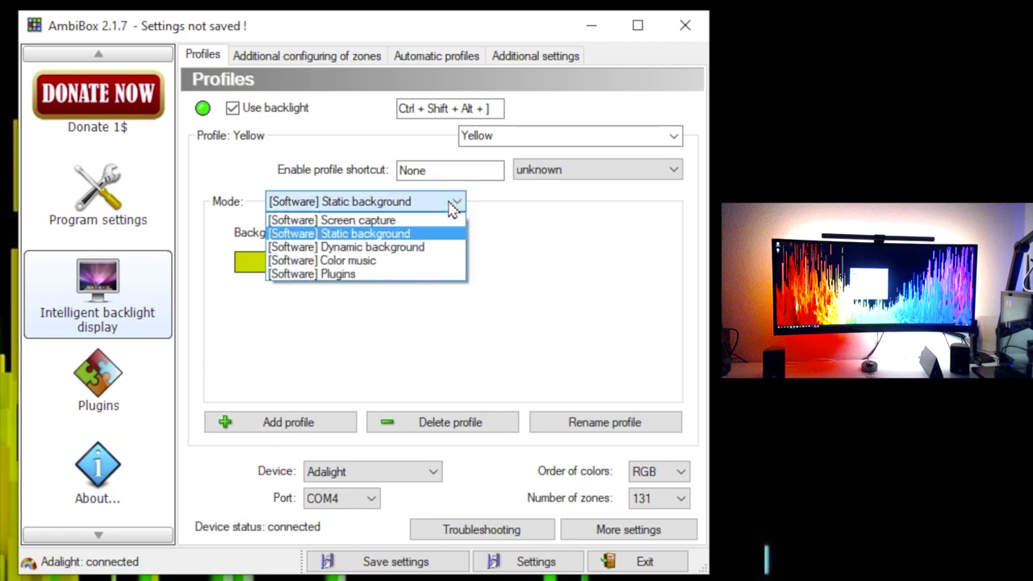
pyautogui.click(406, 252)
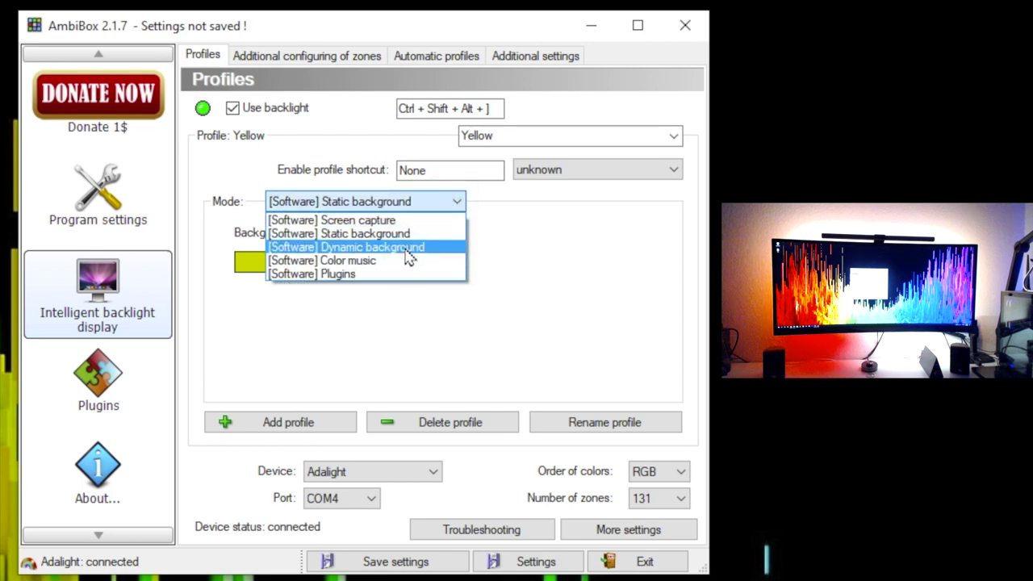
pyautogui.moveTo(460, 283); pyautogui.dragTo(460, 284)
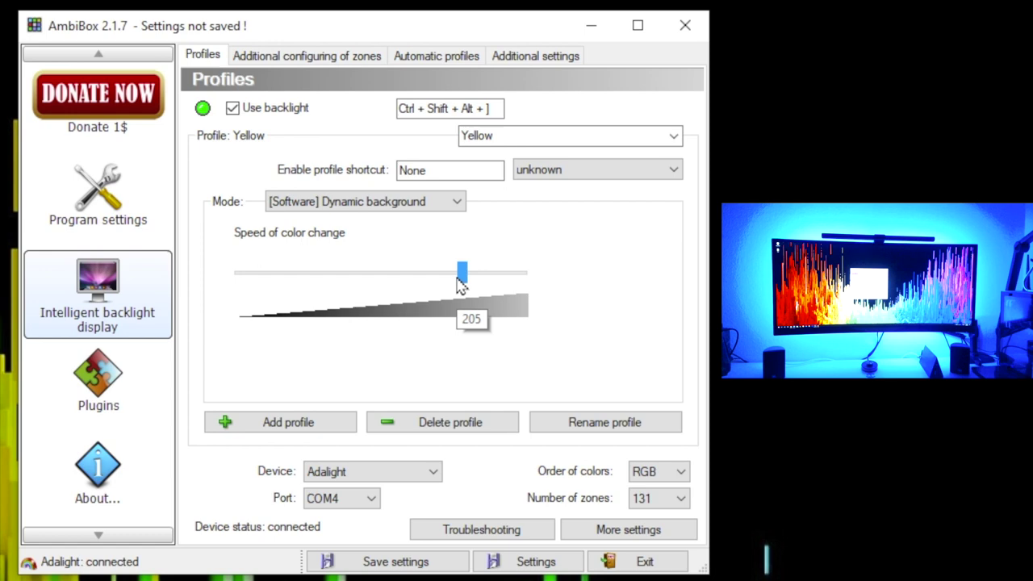
pyautogui.moveTo(457, 279); pyautogui.dragTo(458, 279)
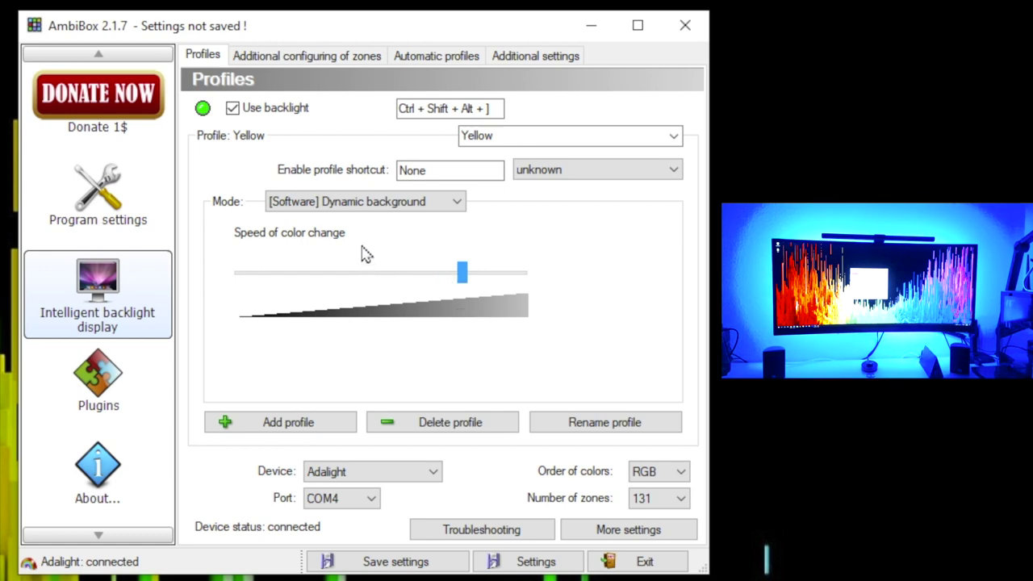
pyautogui.moveTo(461, 270); pyautogui.dragTo(557, 276)
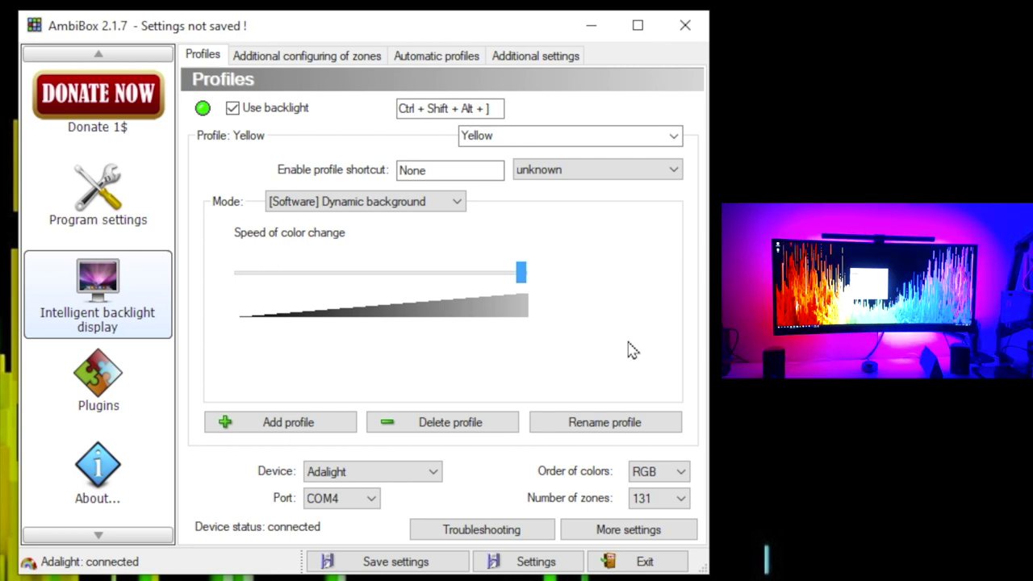
pyautogui.moveTo(523, 273); pyautogui.dragTo(204, 275)
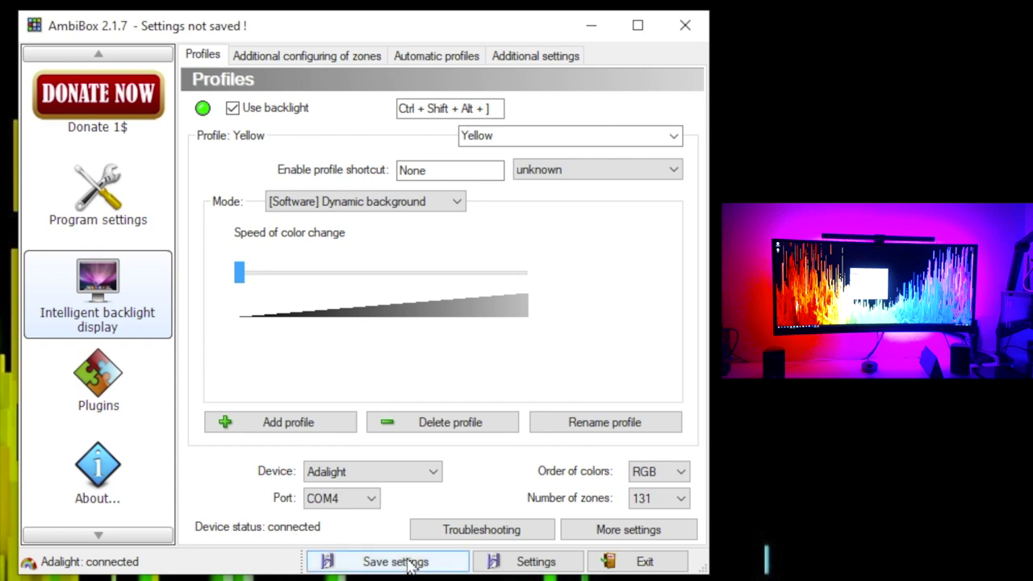
# Try Color music mode on the Yellow profile and look through its presets, keeping Preset 1
pyautogui.click(429, 207)
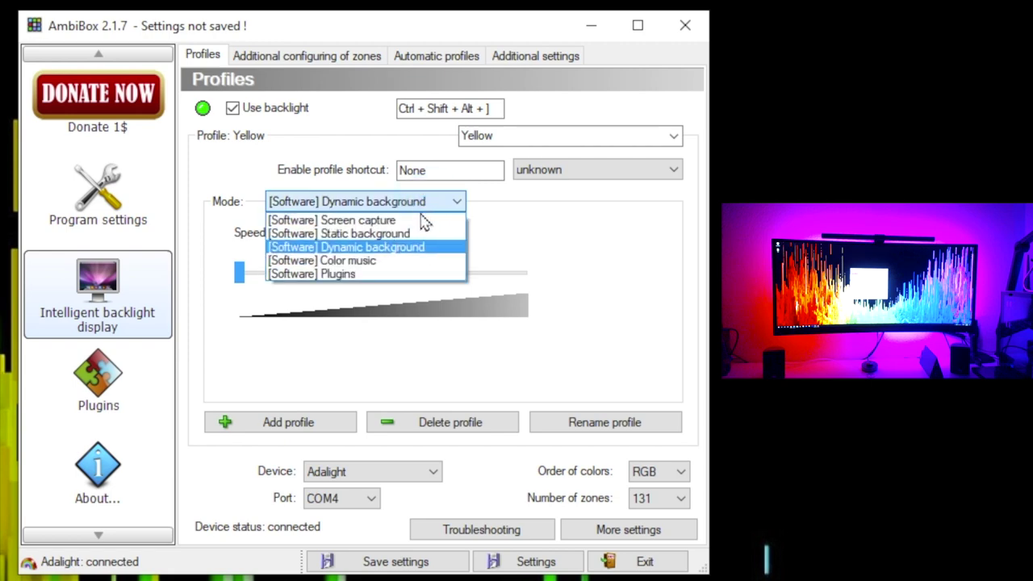
pyautogui.click(415, 269)
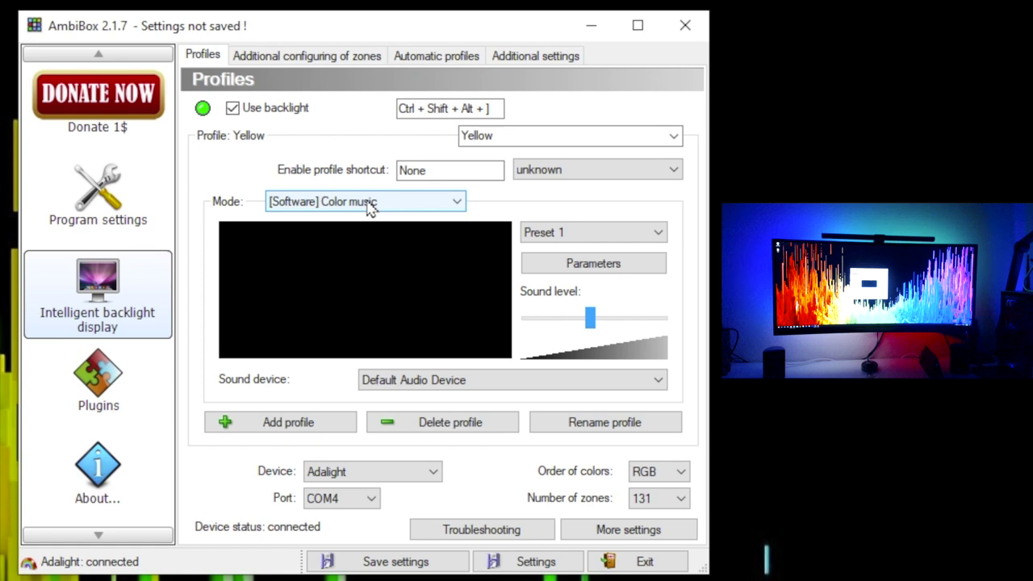
pyautogui.click(659, 234)
pyautogui.click(639, 201)
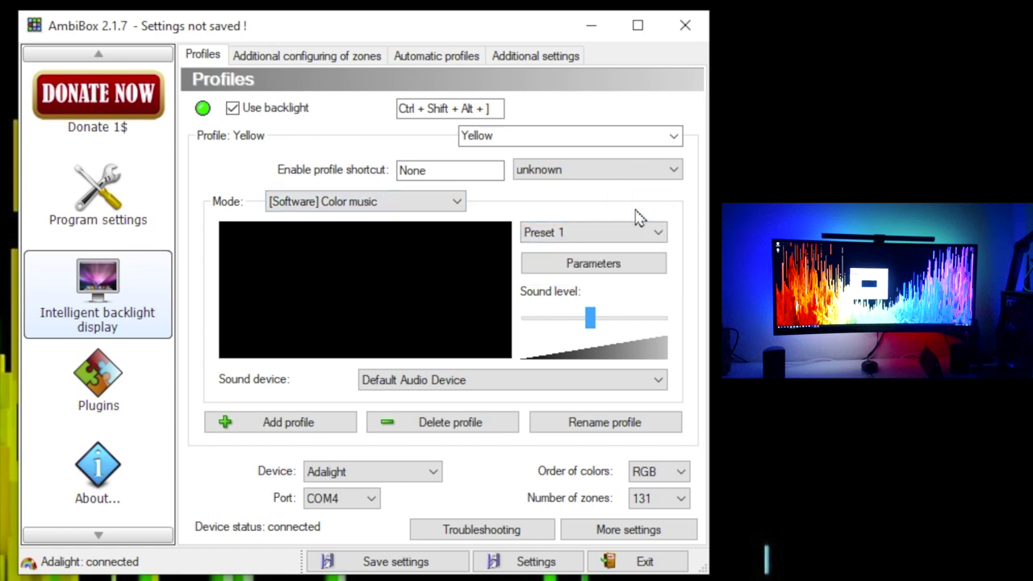
# Examine the color music parameters and the available sound devices, keeping Default Audio Device
pyautogui.click(614, 271)
pyautogui.click(278, 53)
pyautogui.moveTo(278, 53); pyautogui.dragTo(402, 156)
pyautogui.click(544, 159)
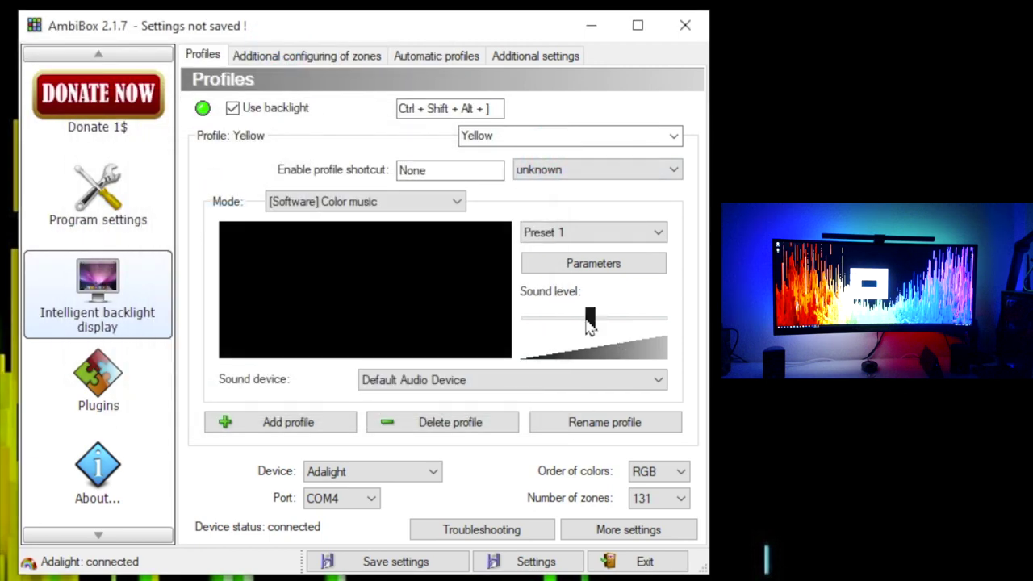
pyautogui.click(656, 383)
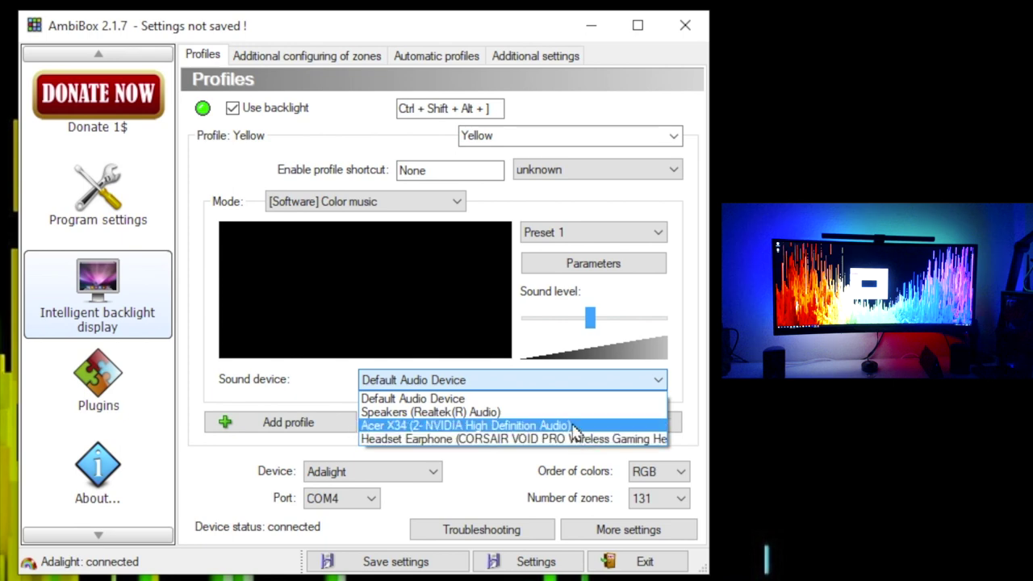
pyautogui.click(303, 369)
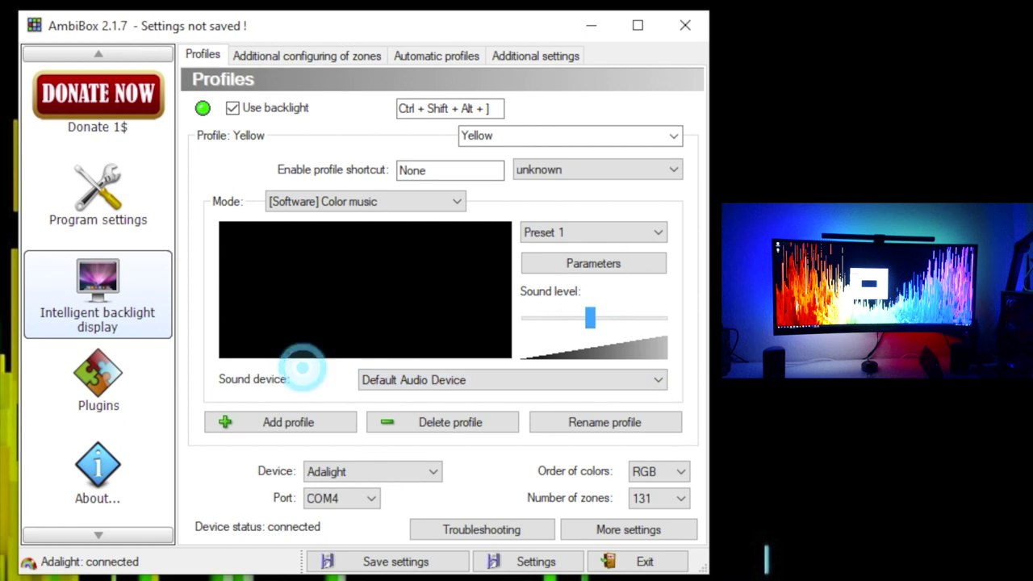
# Try Plugins mode on the Yellow profile and set its mode back to Screen capture
pyautogui.click(424, 202)
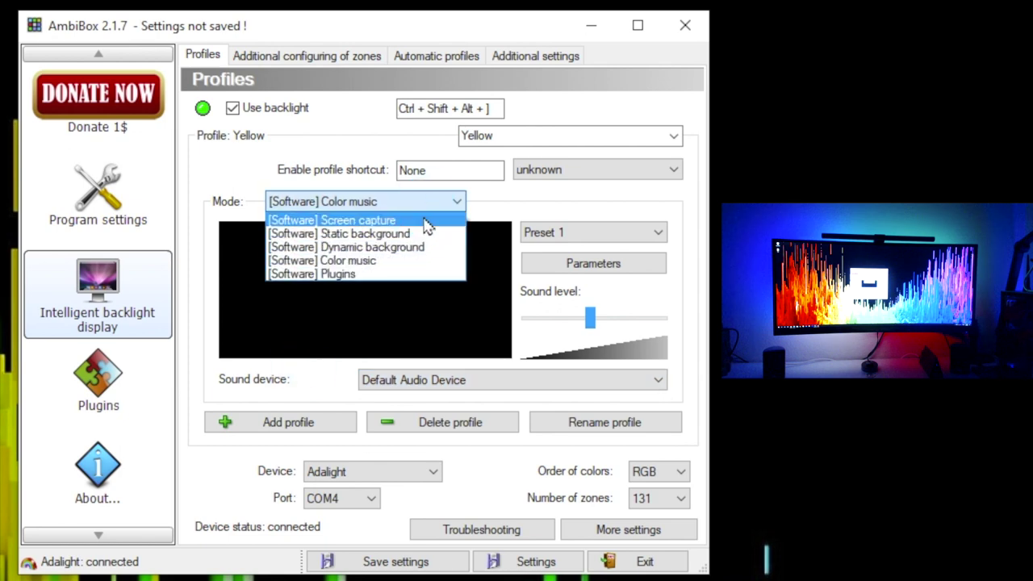
pyautogui.click(386, 274)
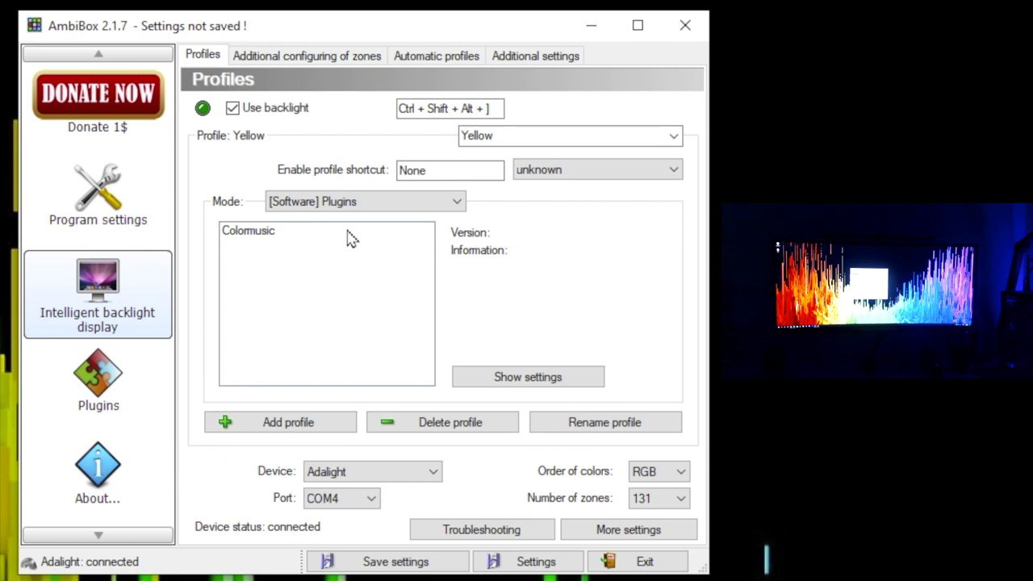
pyautogui.click(352, 203)
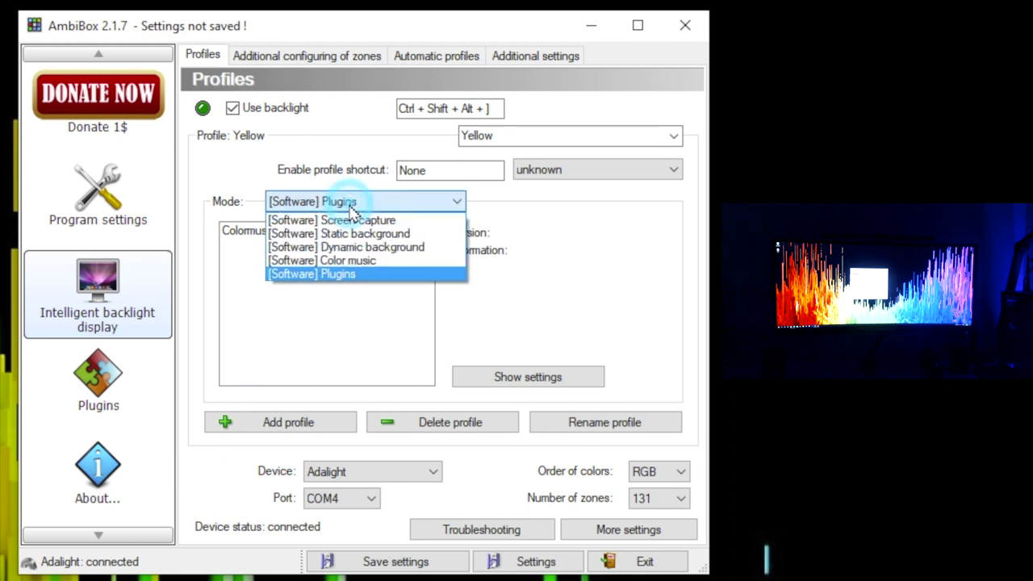
pyautogui.click(409, 223)
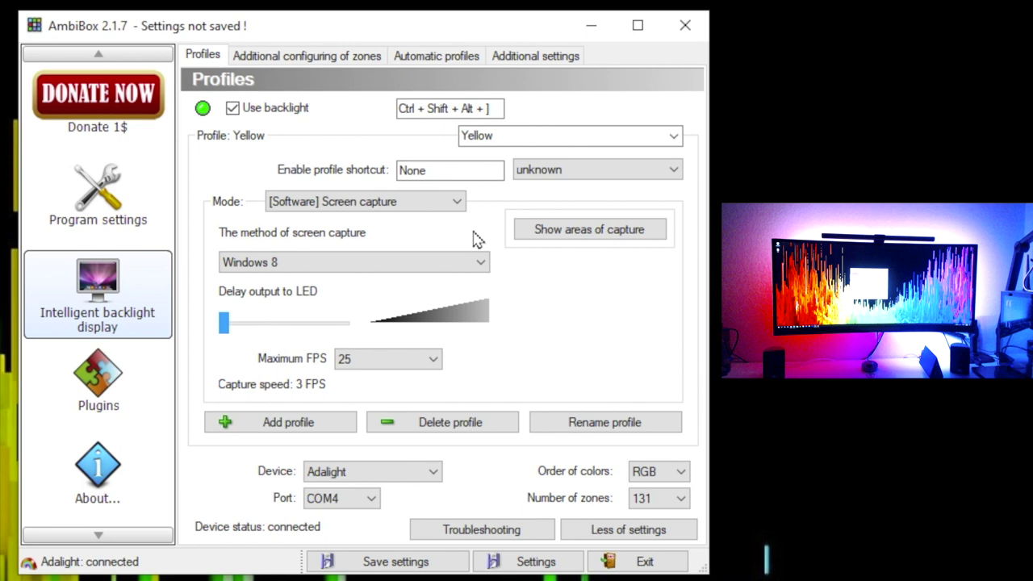
# Look through the available screen capture methods and the profile list, keeping the Yellow profile on Windows 8 capture
pyautogui.click(355, 264)
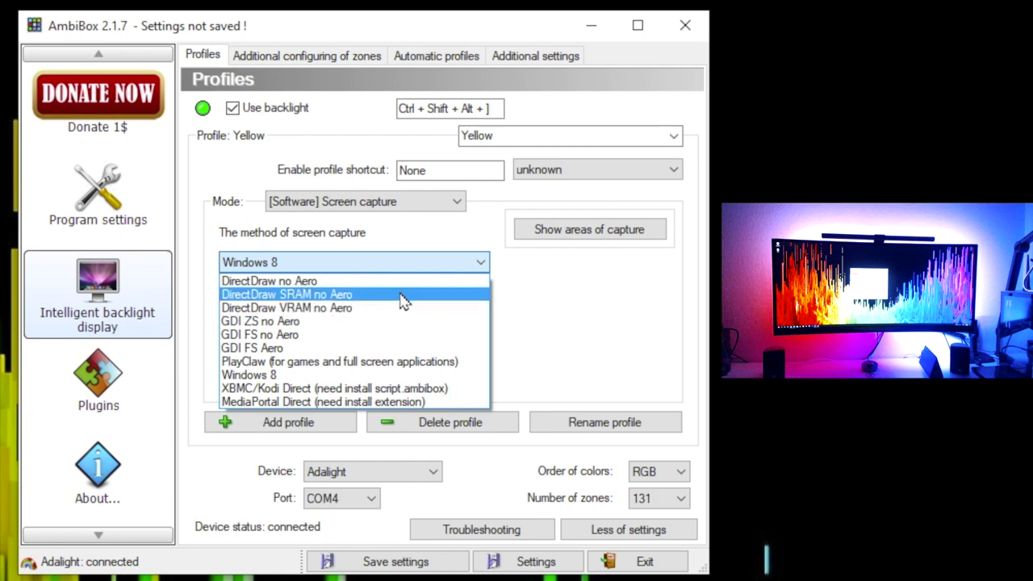
pyautogui.click(588, 321)
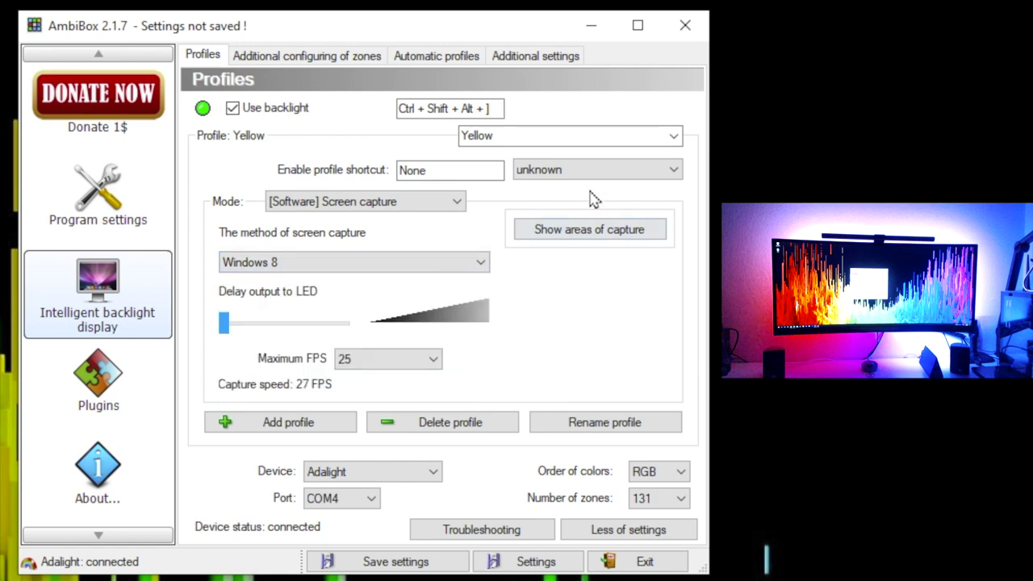
pyautogui.click(672, 138)
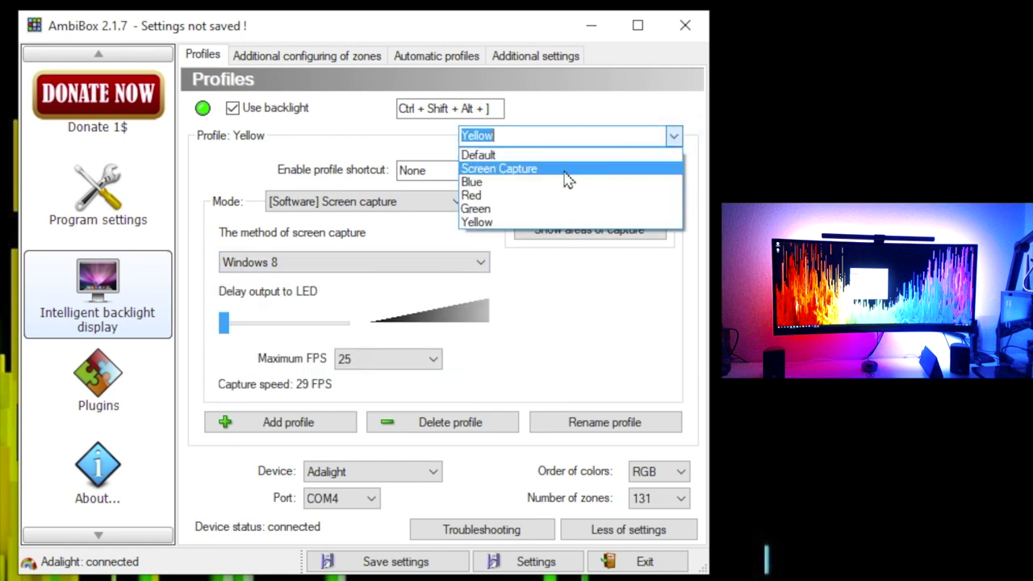
pyautogui.click(553, 342)
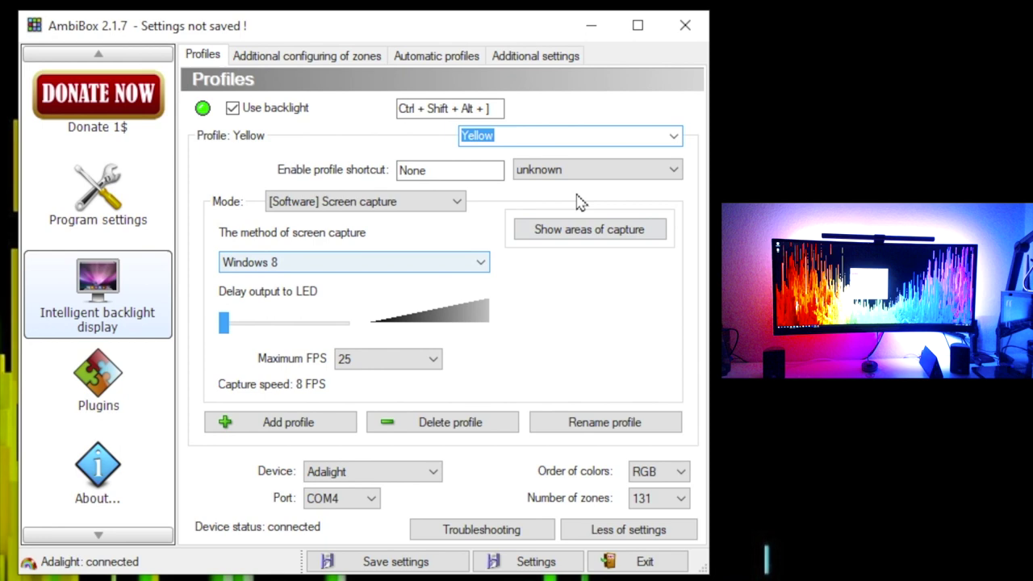
# Try the PlayClaw and GDI FS Aero capture methods on the Yellow profile and set the method back to Windows 8
pyautogui.click(426, 263)
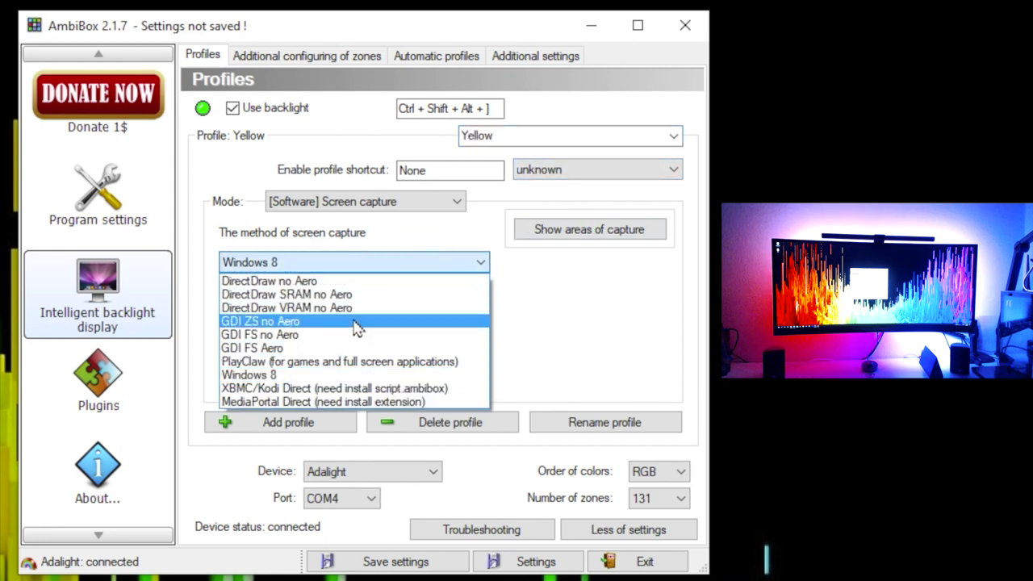
pyautogui.click(382, 362)
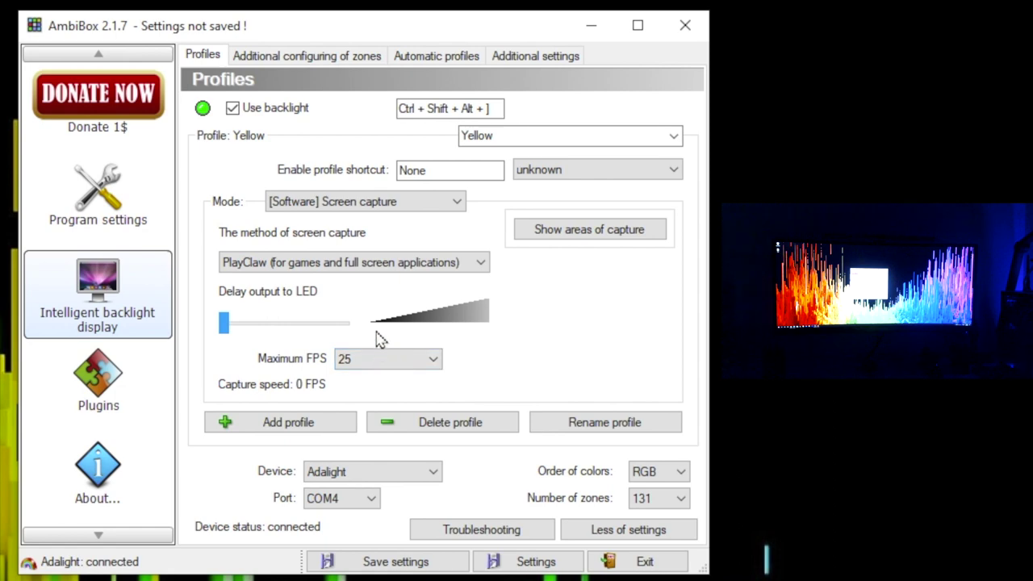
pyautogui.click(394, 265)
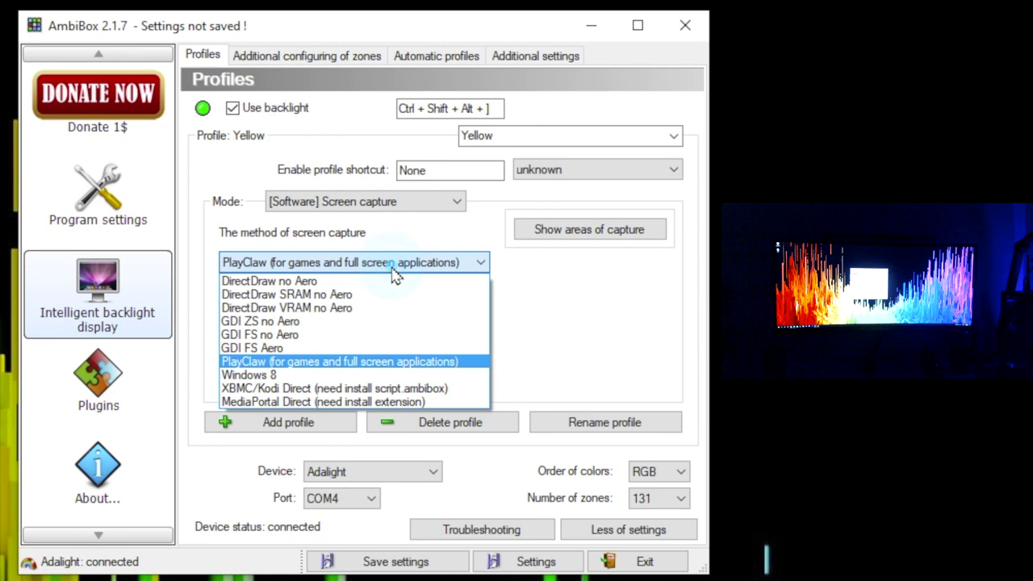
pyautogui.click(410, 349)
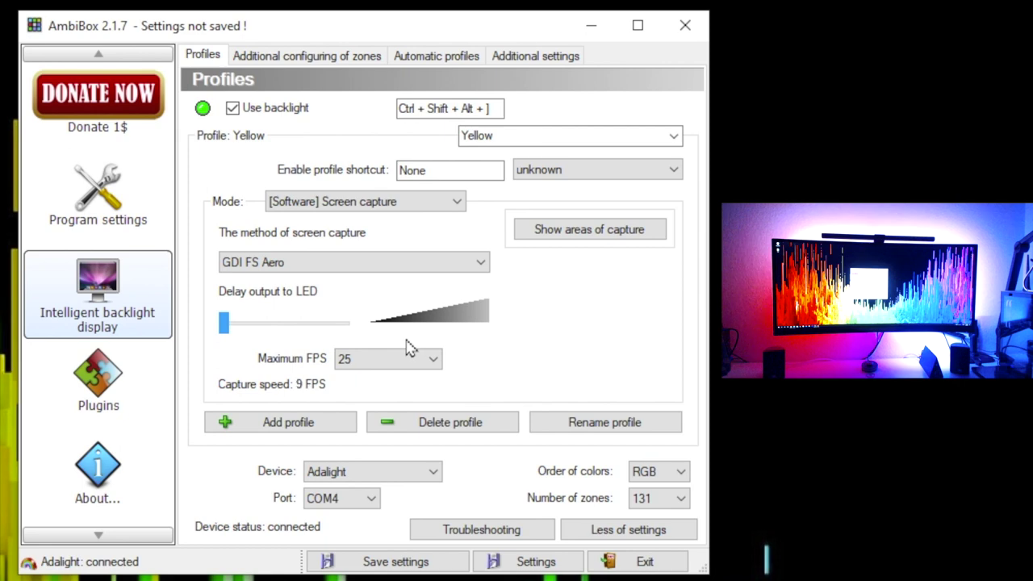
pyautogui.click(444, 263)
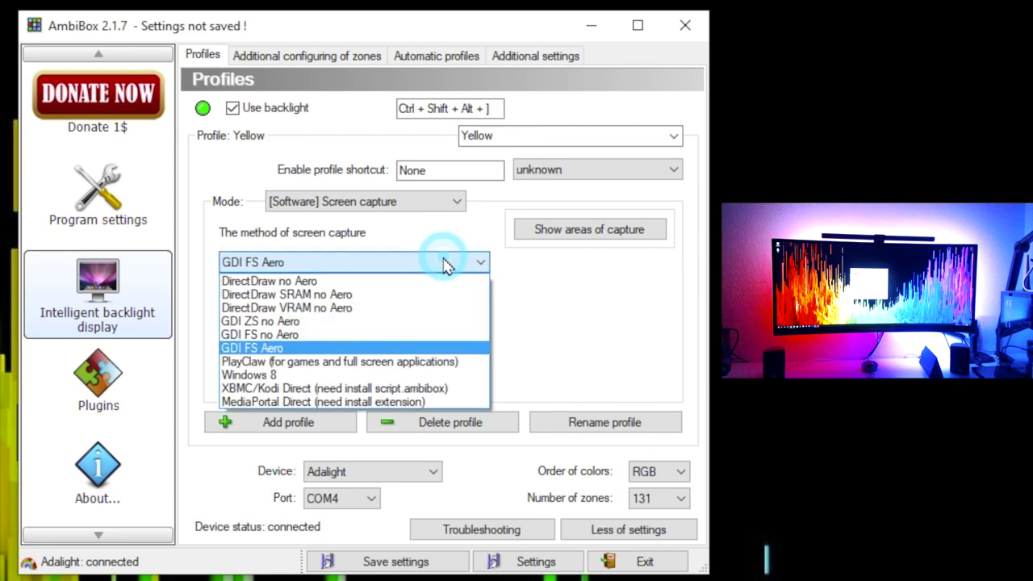
pyautogui.click(427, 375)
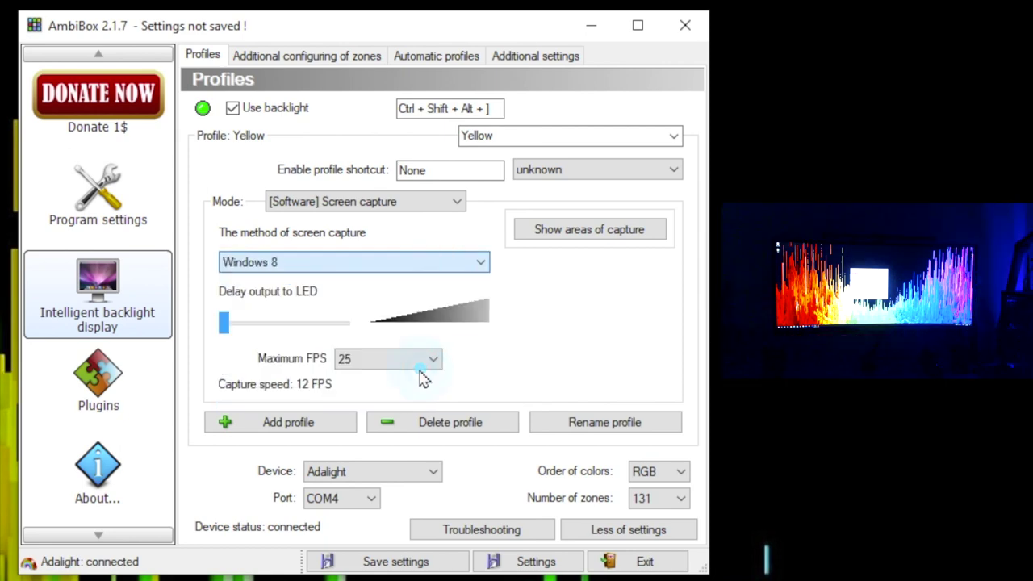
pyautogui.click(438, 262)
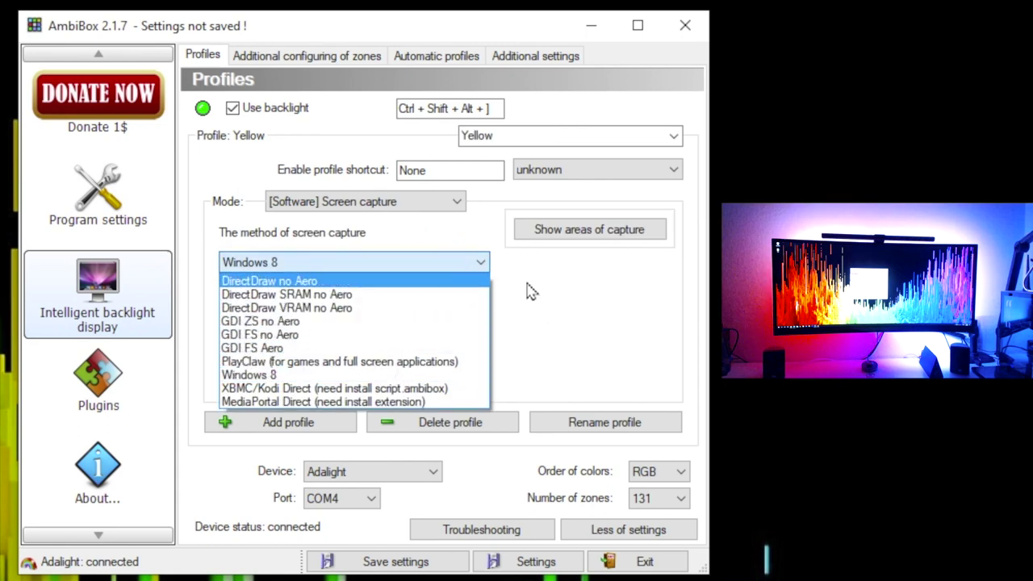
pyautogui.click(562, 318)
# Switch to the Screen Capture profile and show its areas of capture, keeping Display 0 as the monitor
pyautogui.click(675, 139)
pyautogui.click(576, 167)
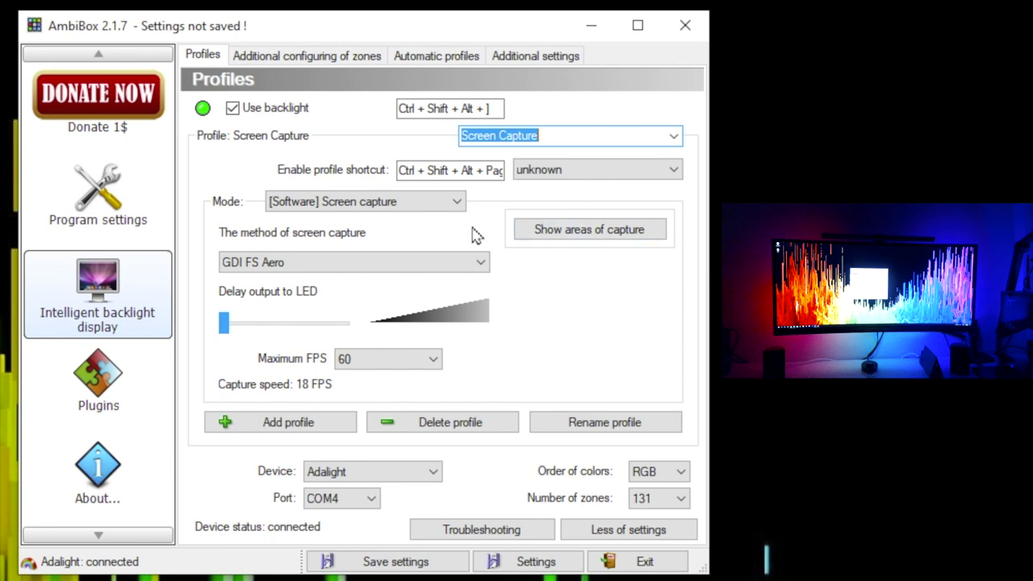
pyautogui.moveTo(250, 326)
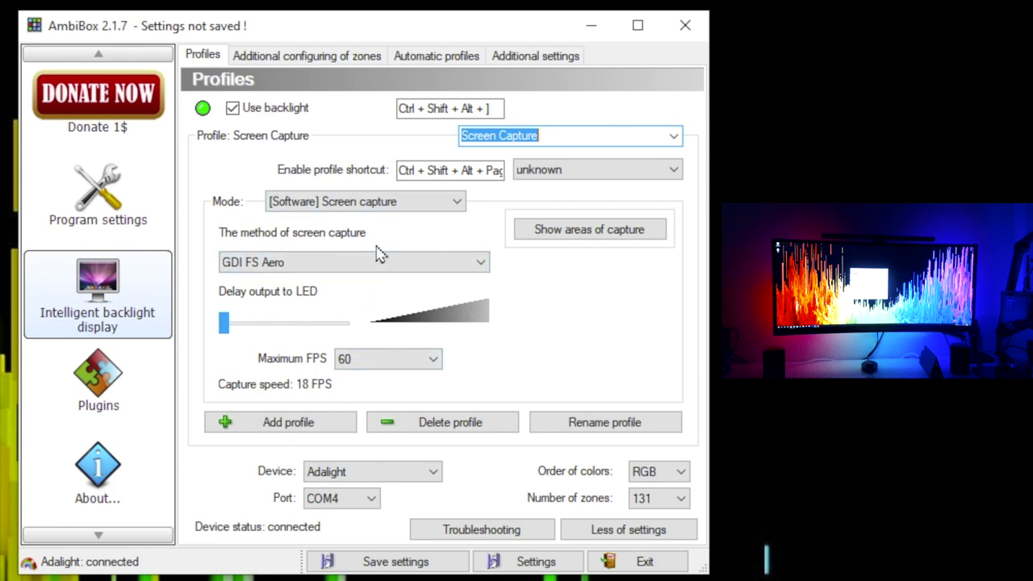
pyautogui.click(599, 230)
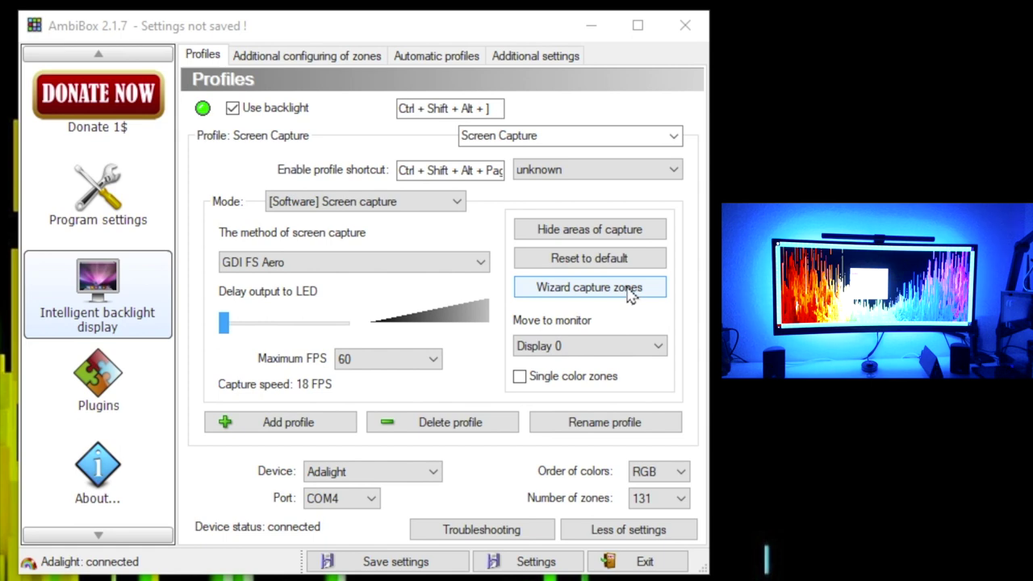
pyautogui.click(594, 347)
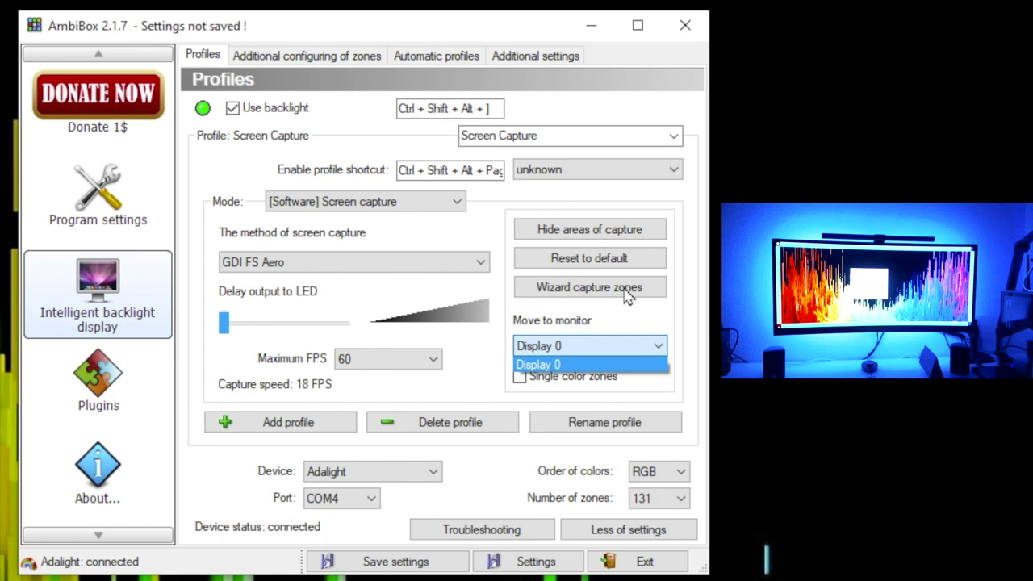
pyautogui.click(626, 342)
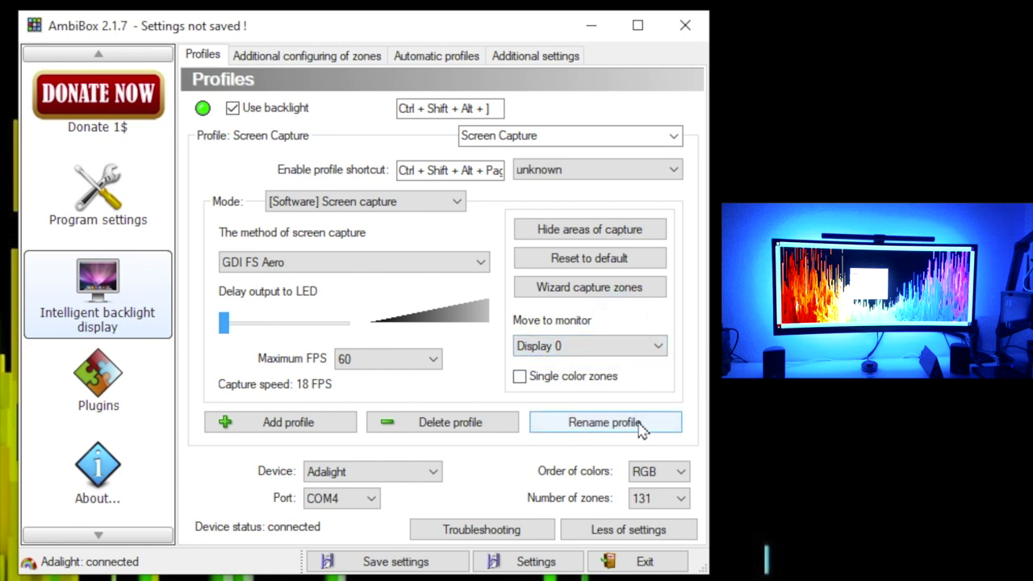
# Try moving and resizing capture zone 131, and disable and re-enable it
pyautogui.moveTo(566, 256); pyautogui.dragTo(457, 352)
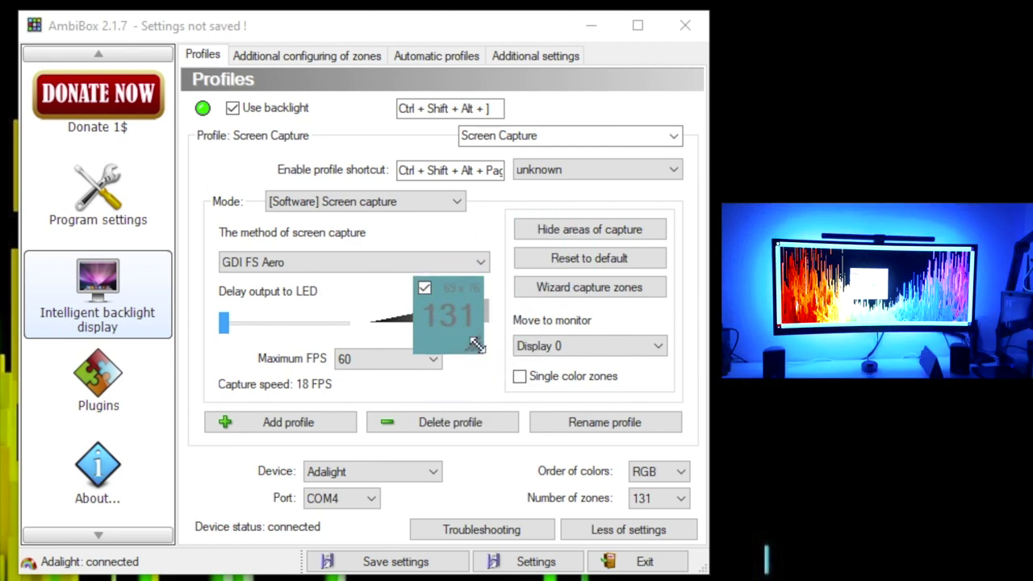
pyautogui.moveTo(478, 345); pyautogui.dragTo(456, 321)
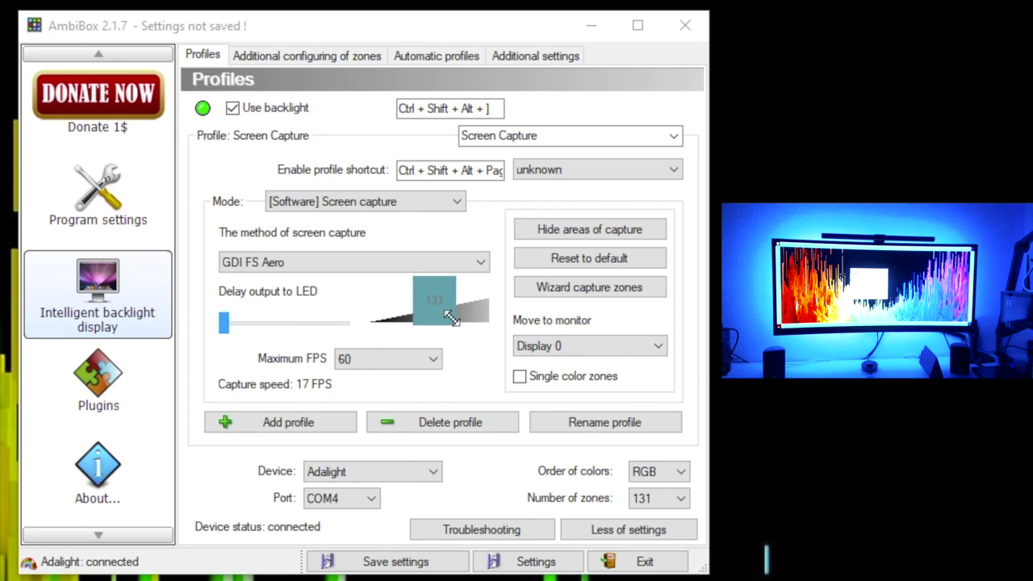
pyautogui.moveTo(451, 317); pyautogui.dragTo(575, 424)
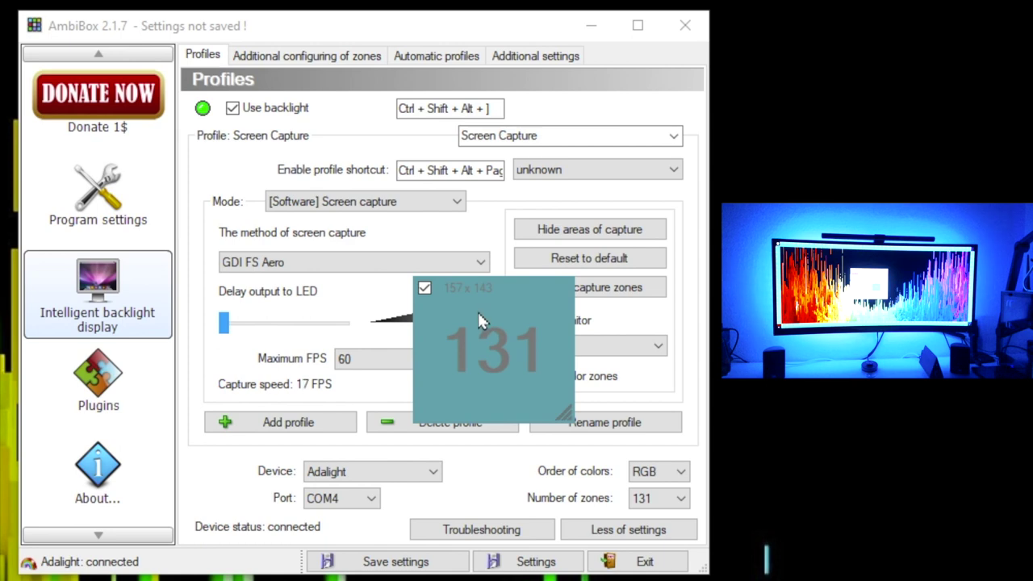
pyautogui.click(424, 288)
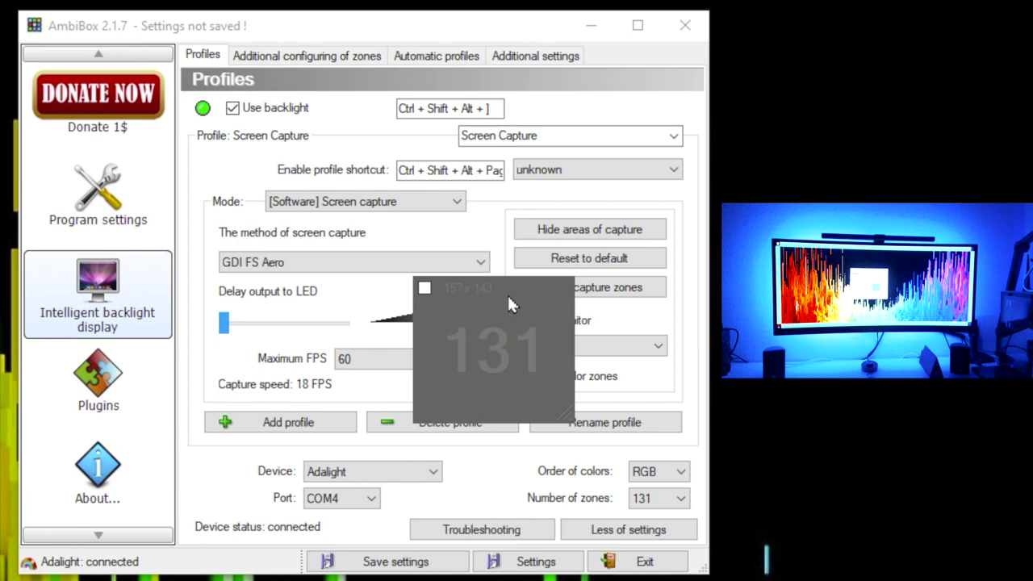
pyautogui.moveTo(513, 300); pyautogui.dragTo(482, 396)
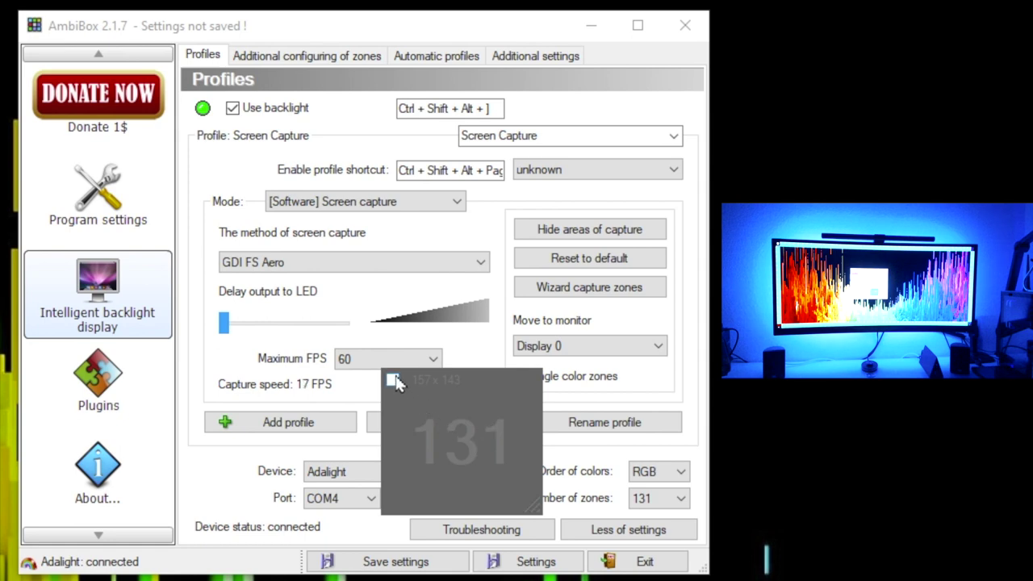
pyautogui.moveTo(539, 512); pyautogui.dragTo(422, 404)
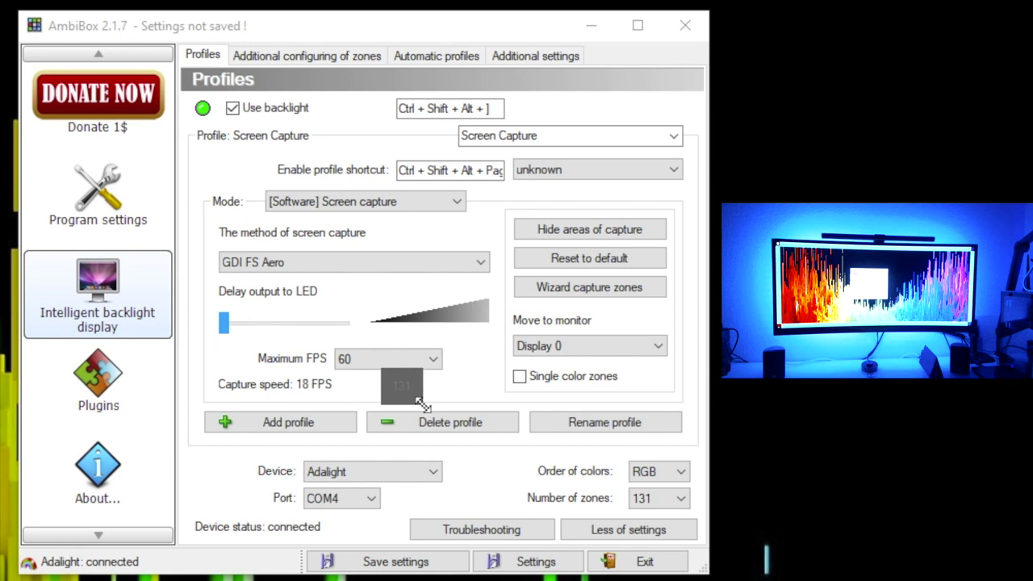
pyautogui.click(422, 403)
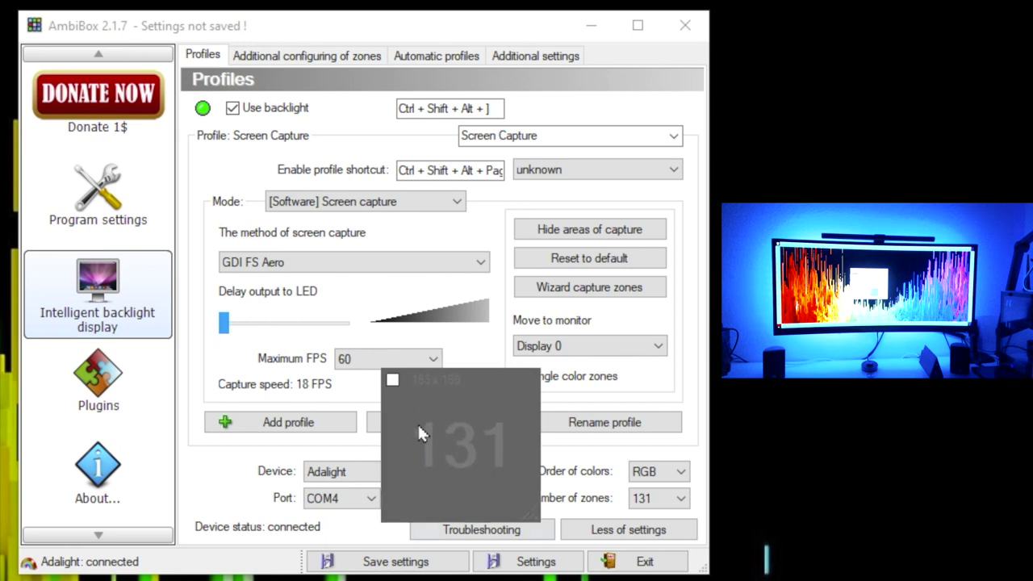
pyautogui.click(395, 381)
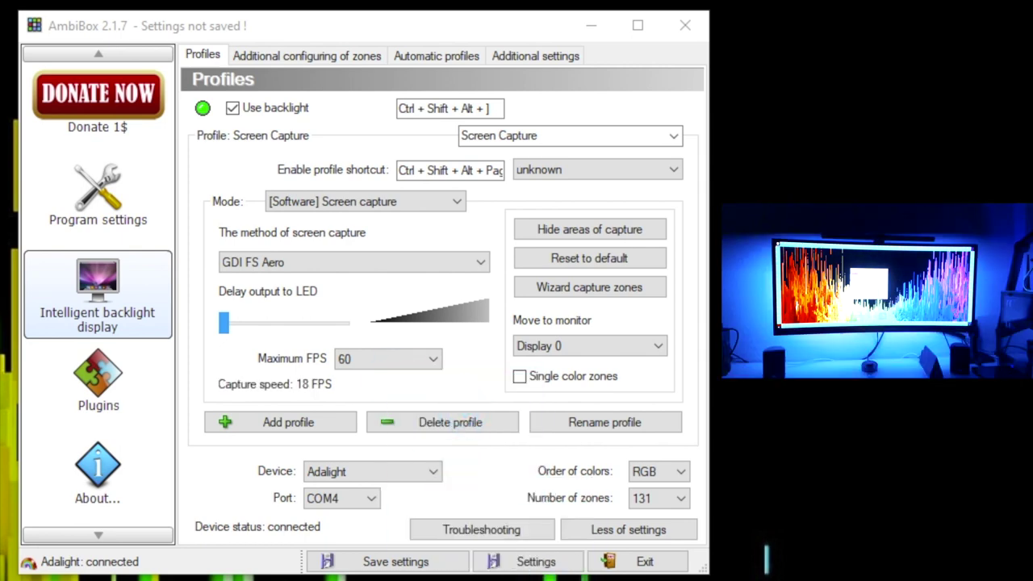
# Open the capture zones wizard, turn on No corners and set the zone direction to the right-pointing arrow
pyautogui.click(592, 290)
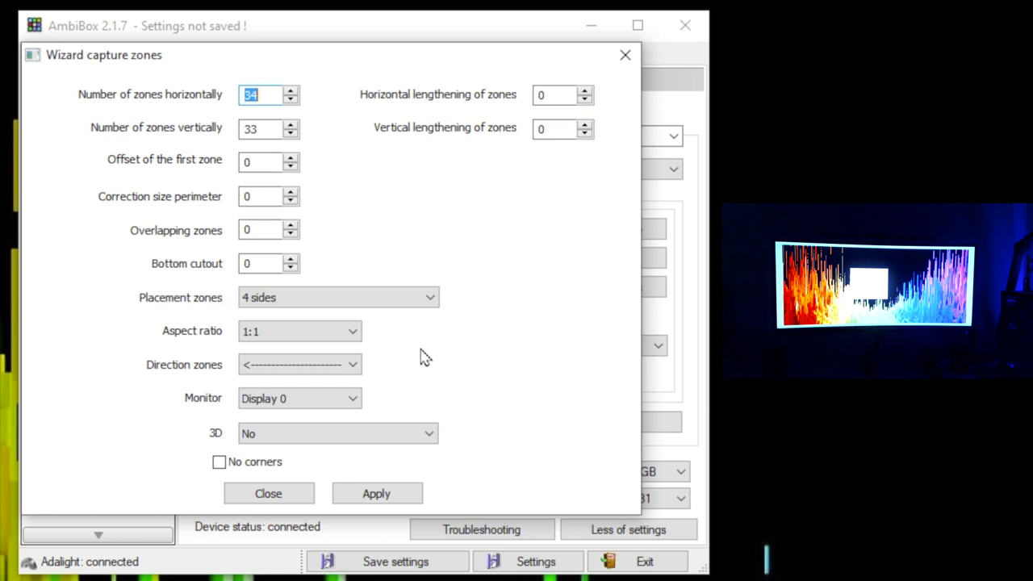
pyautogui.click(275, 475)
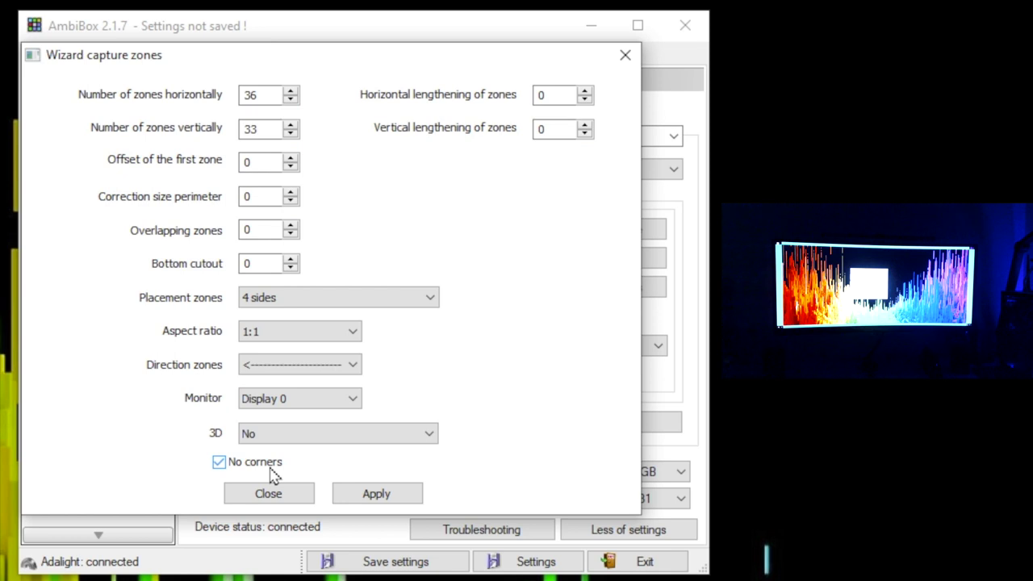
pyautogui.click(315, 368)
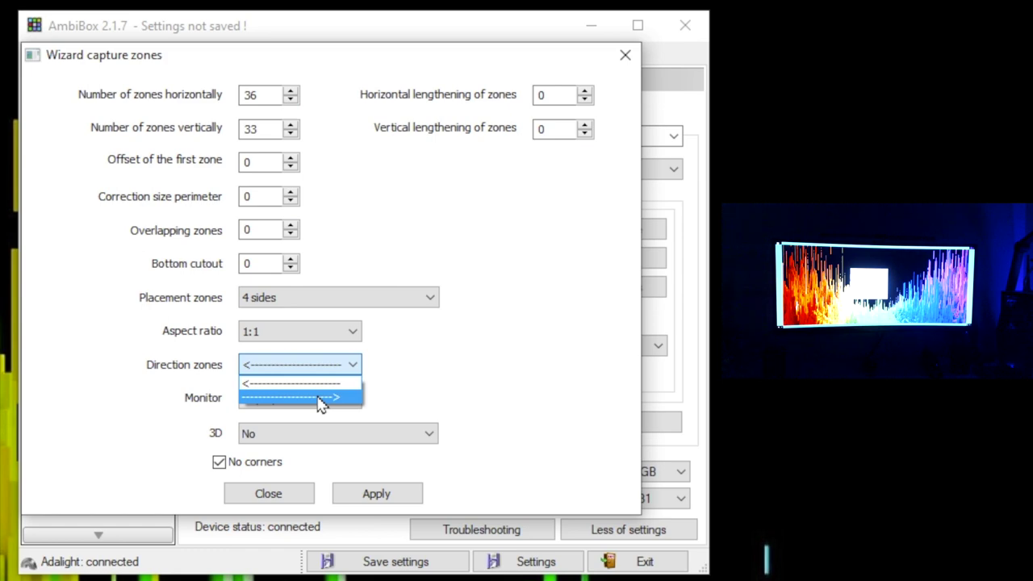
pyautogui.click(322, 397)
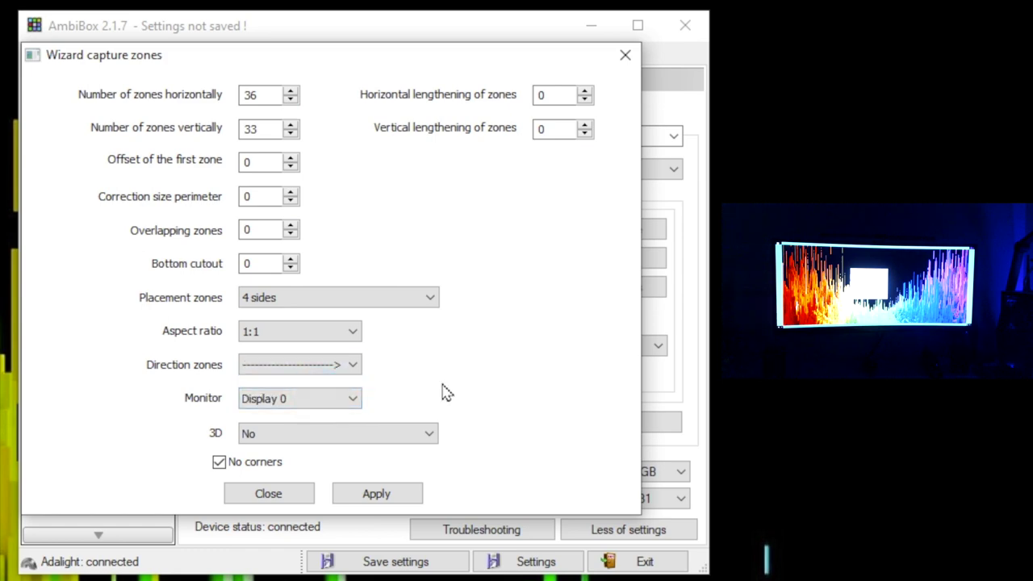
# Look through the wizard's zone placement and aspect ratio options, keeping 4 sides and 1:1
pyautogui.click(430, 299)
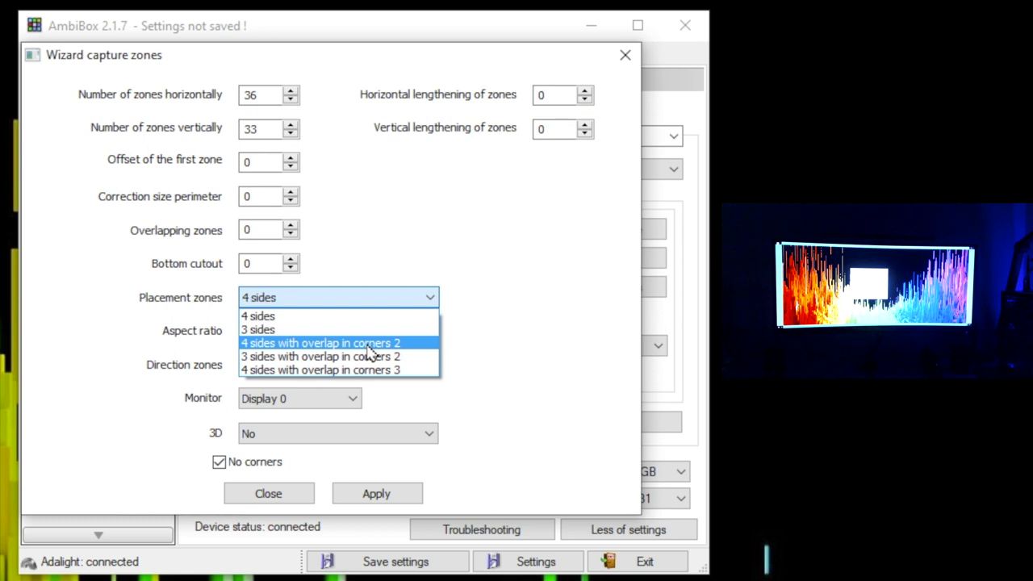
pyautogui.click(492, 328)
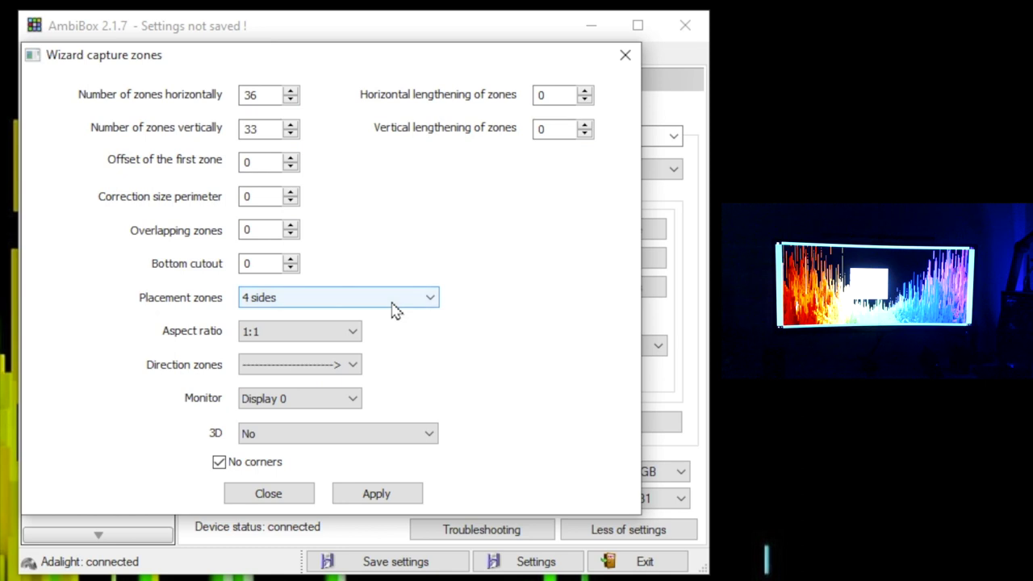
pyautogui.click(352, 332)
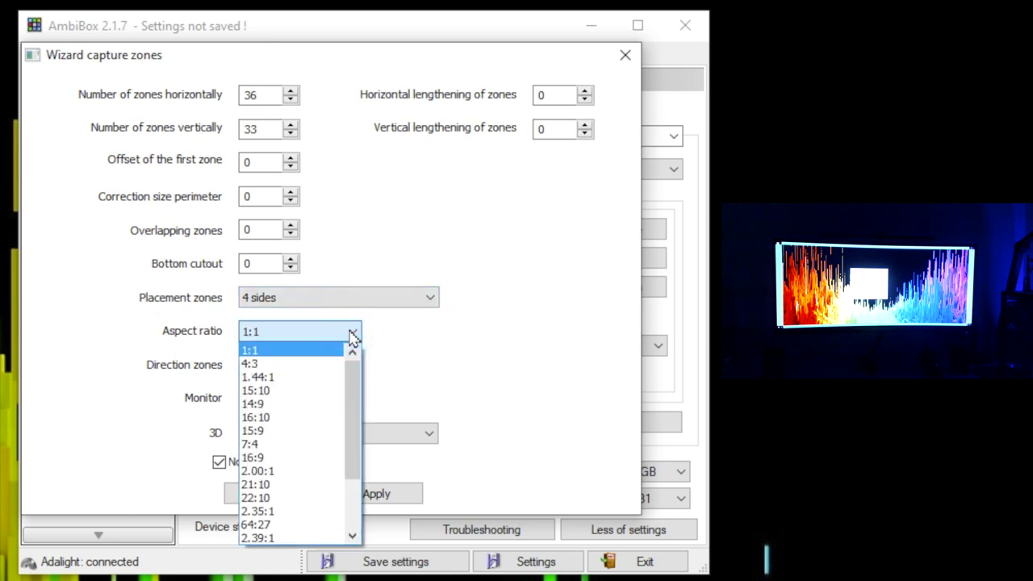
pyautogui.moveTo(352, 392); pyautogui.dragTo(365, 368)
pyautogui.click(455, 347)
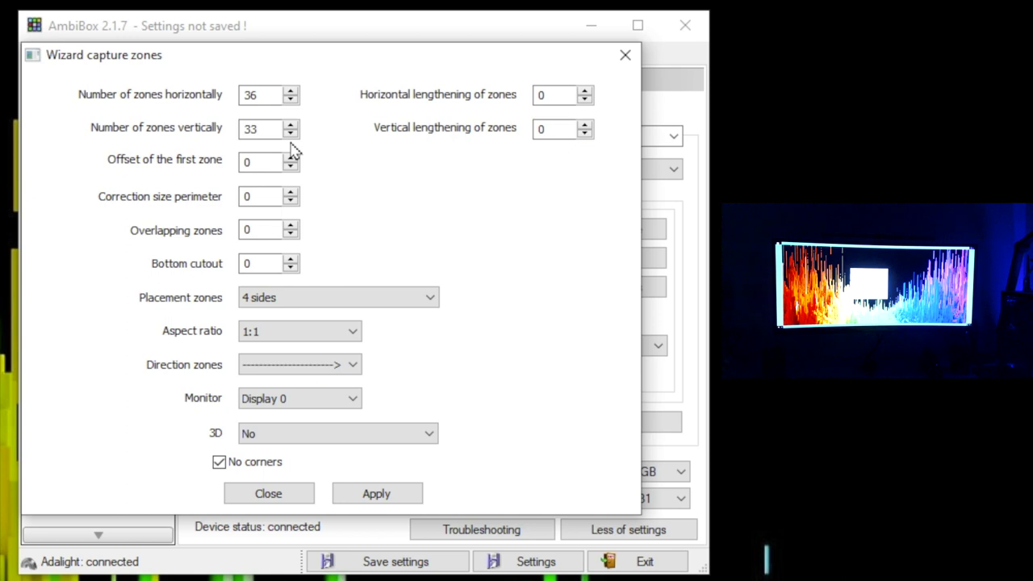
# Set the wizard to 19 zones vertically and 50 horizontally, with an offset of the first zone of 24
pyautogui.moveTo(290, 134); pyautogui.dragTo(292, 137)
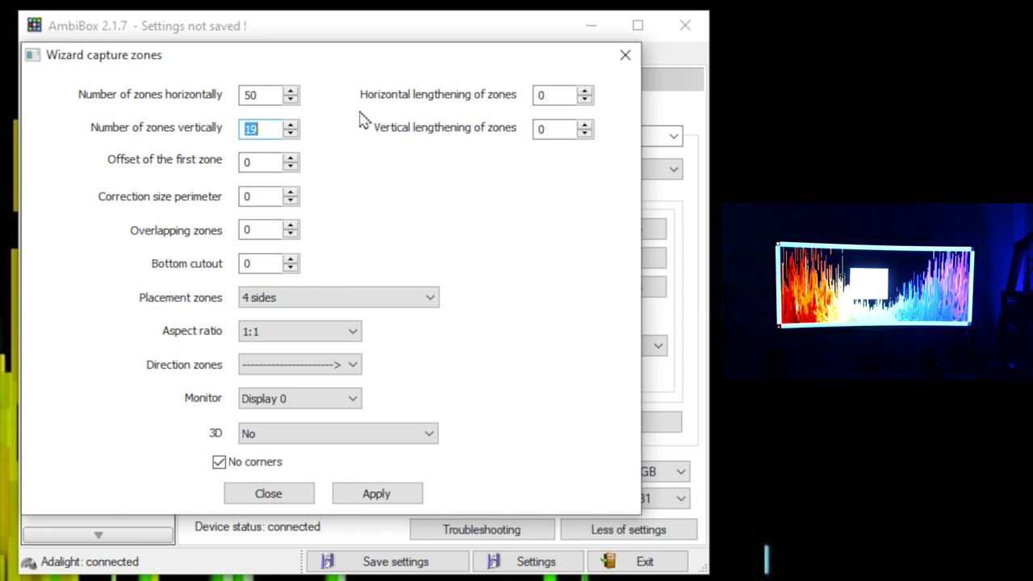
pyautogui.click(290, 159)
pyautogui.click(290, 159)
pyautogui.click(290, 159)
pyautogui.click(290, 159)
pyautogui.click(290, 159)
pyautogui.click(290, 159)
pyautogui.click(289, 159)
pyautogui.click(290, 159)
pyautogui.click(290, 159)
pyautogui.click(289, 159)
pyautogui.click(290, 159)
pyautogui.click(289, 159)
pyautogui.click(290, 159)
pyautogui.click(290, 160)
pyautogui.click(289, 159)
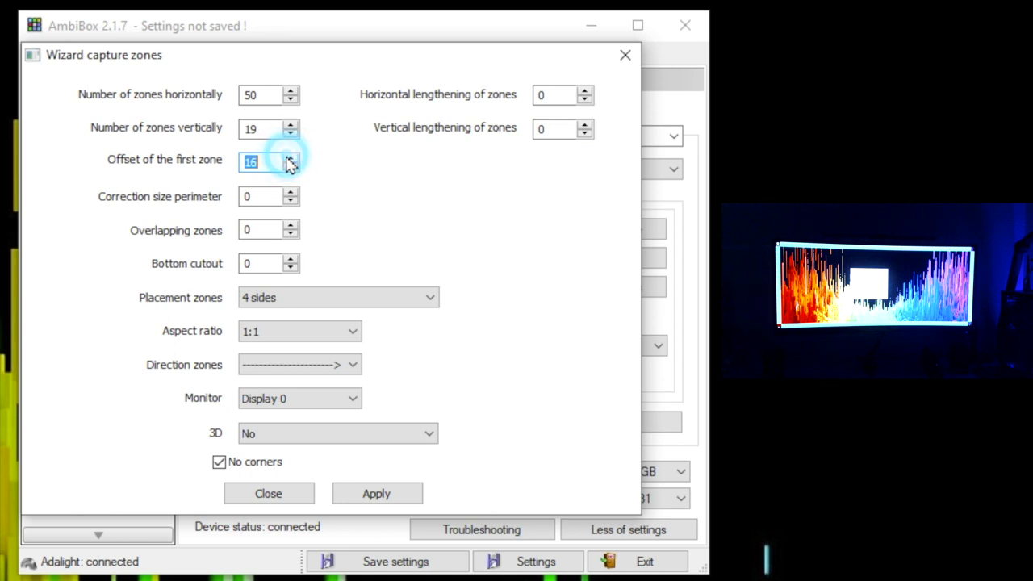
pyautogui.click(290, 159)
pyautogui.click(290, 159)
pyautogui.click(290, 159)
pyautogui.click(289, 159)
pyautogui.click(290, 159)
pyautogui.click(290, 159)
pyautogui.click(289, 159)
pyautogui.click(290, 159)
pyautogui.click(290, 159)
pyautogui.click(289, 159)
pyautogui.click(290, 166)
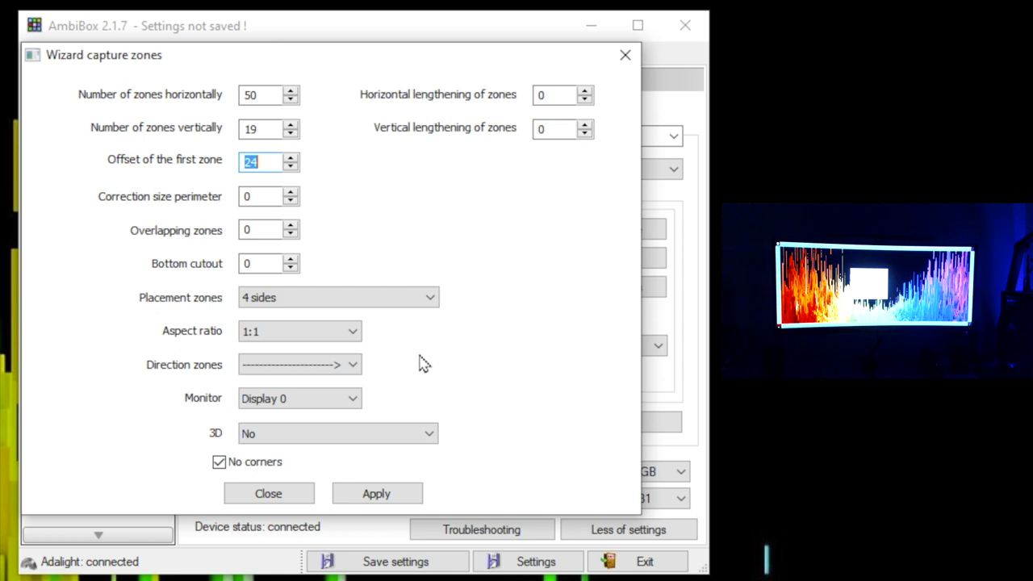
# Try the 1.44:1 aspect ratio for the capture zones and look through the other available ratios
pyautogui.click(355, 333)
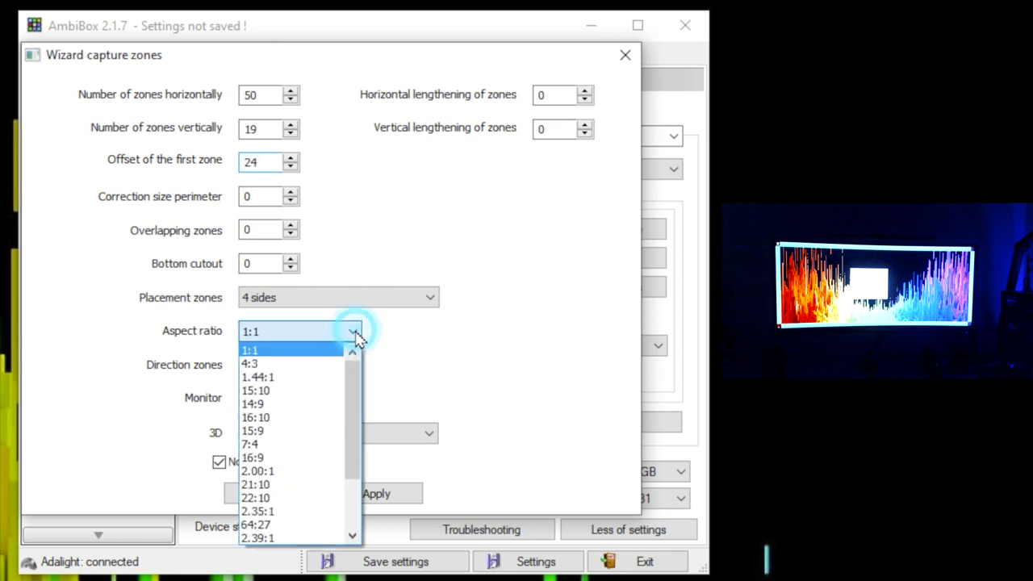
pyautogui.click(298, 378)
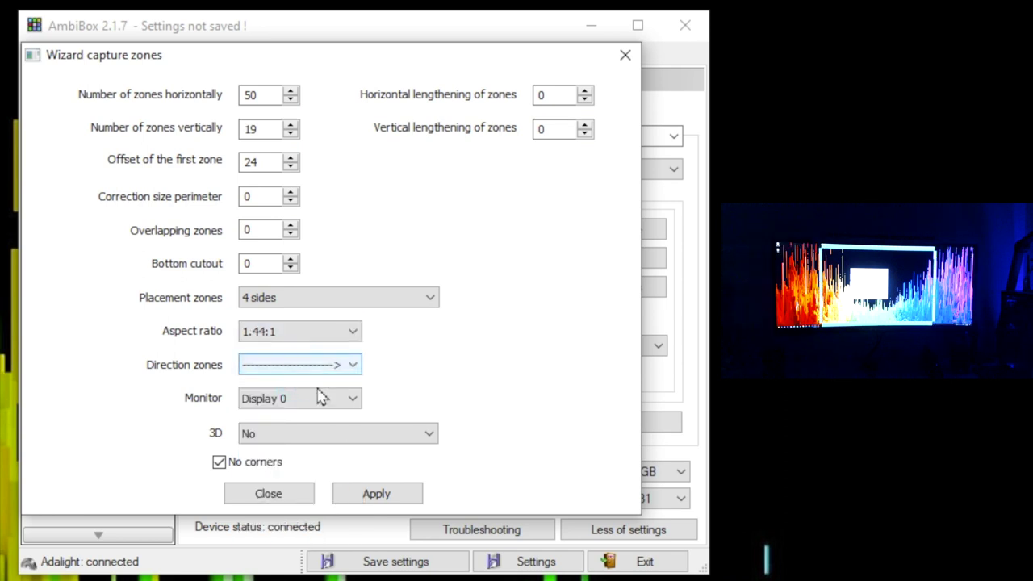
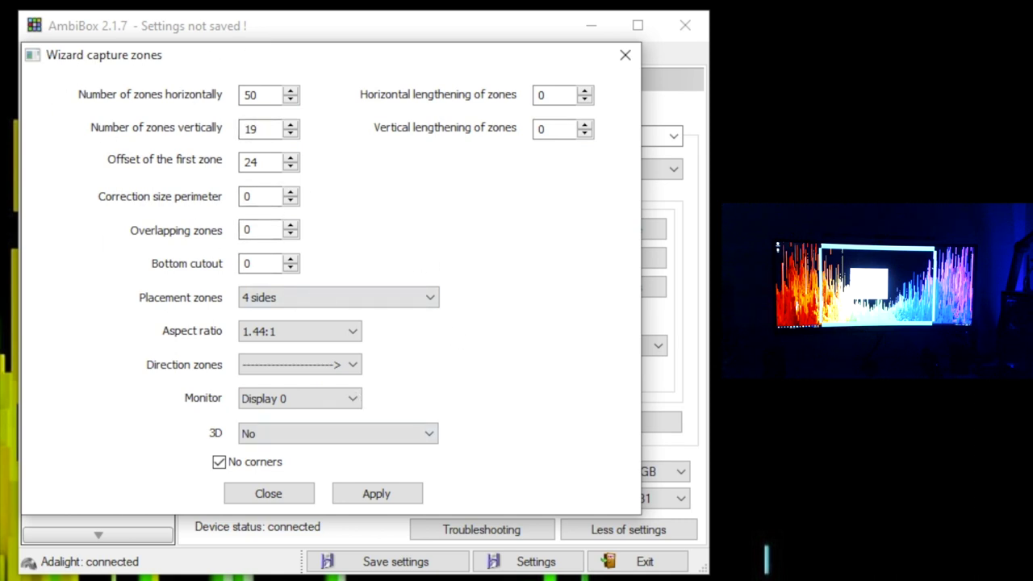
pyautogui.click(316, 332)
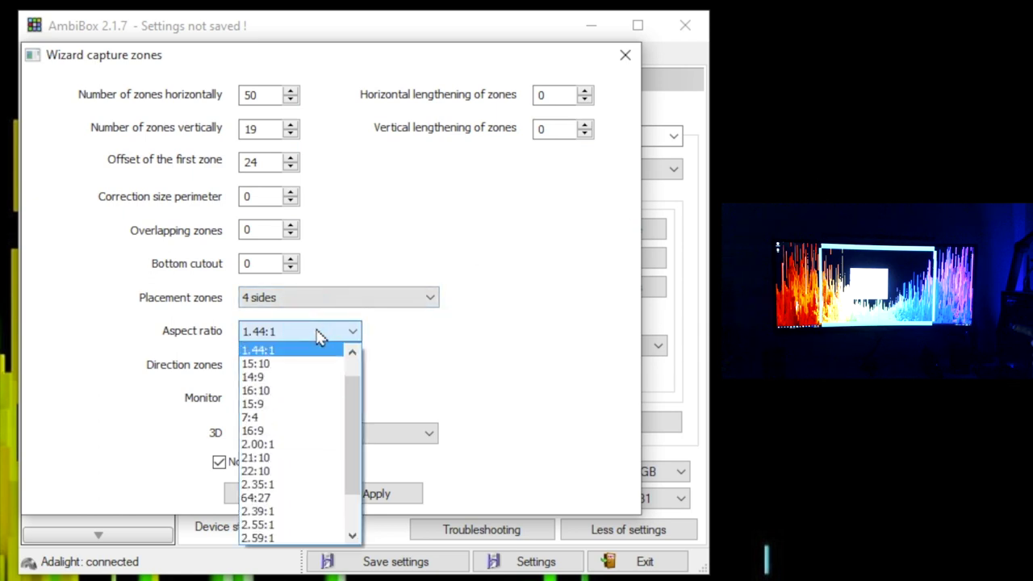
pyautogui.scroll(1, 307, 425)
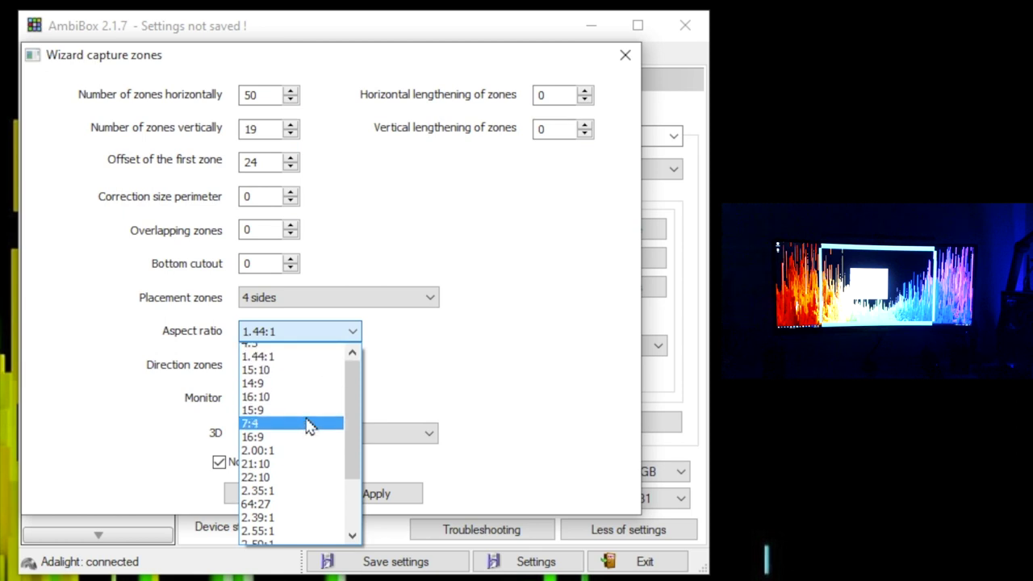
pyautogui.scroll(-2, 310, 422)
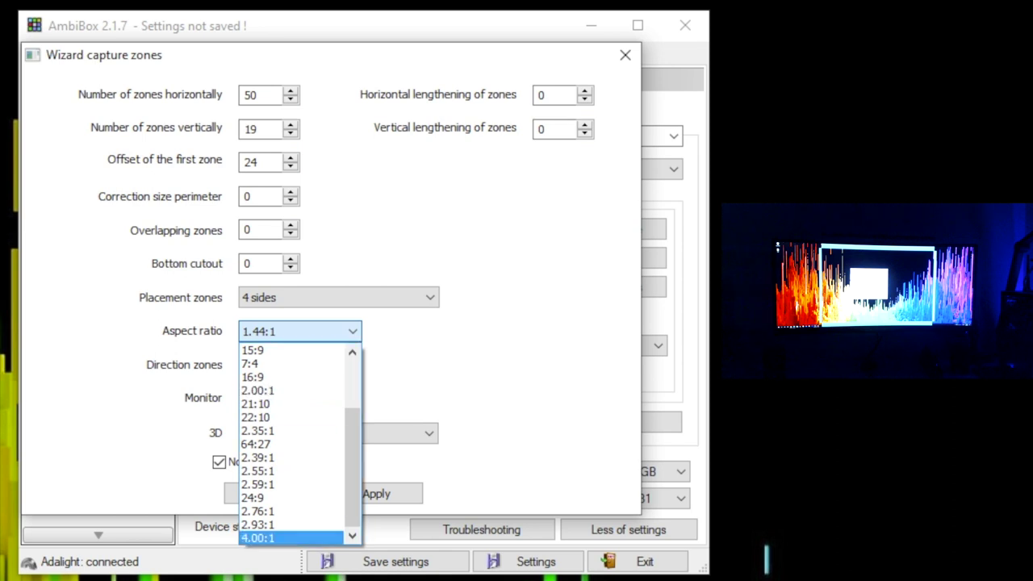
pyautogui.click(318, 332)
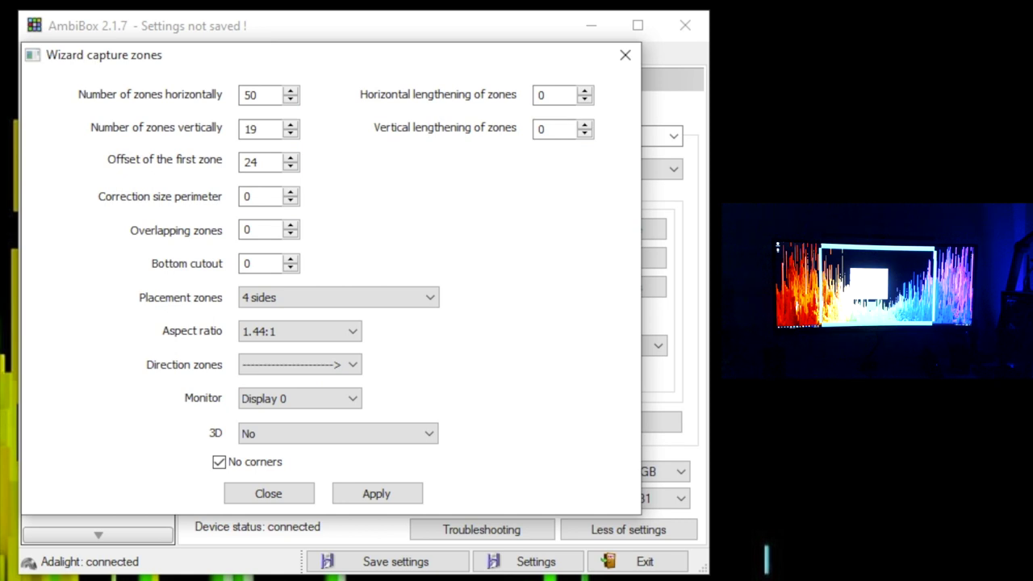
pyautogui.click(410, 301)
pyautogui.click(404, 292)
pyautogui.click(330, 335)
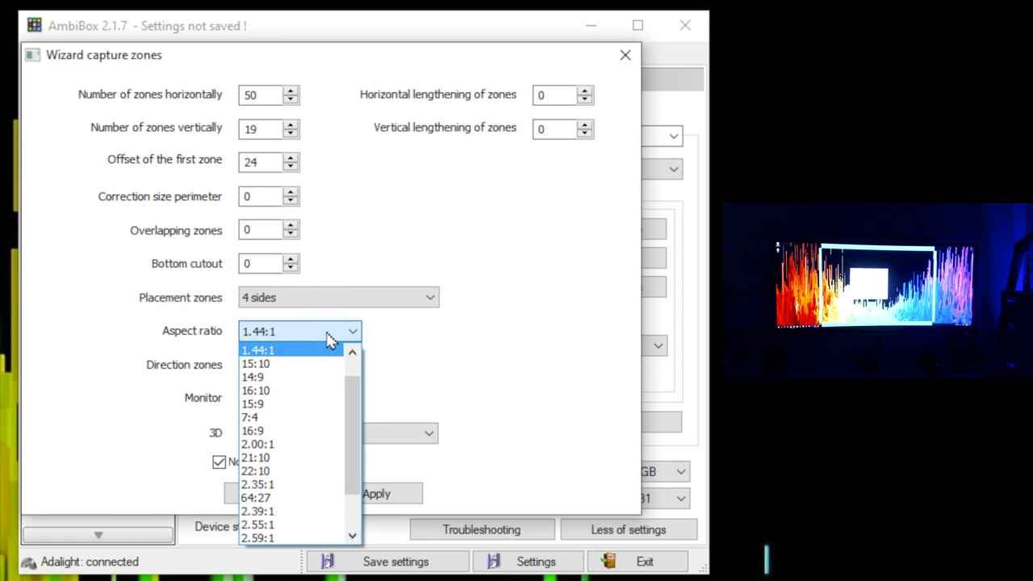
pyautogui.scroll(-2, 339, 433)
pyautogui.scroll(2, 339, 443)
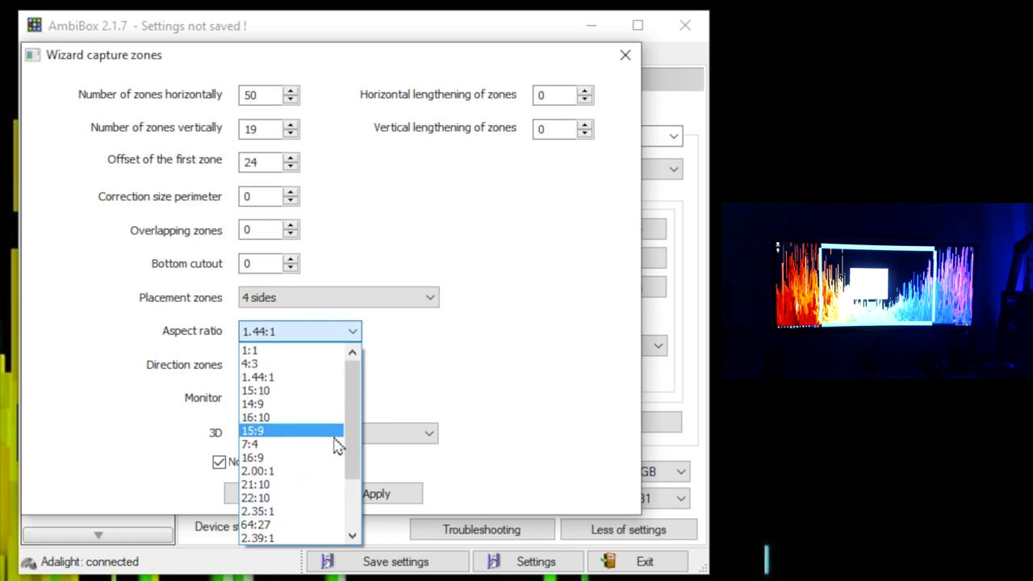
pyautogui.click(488, 339)
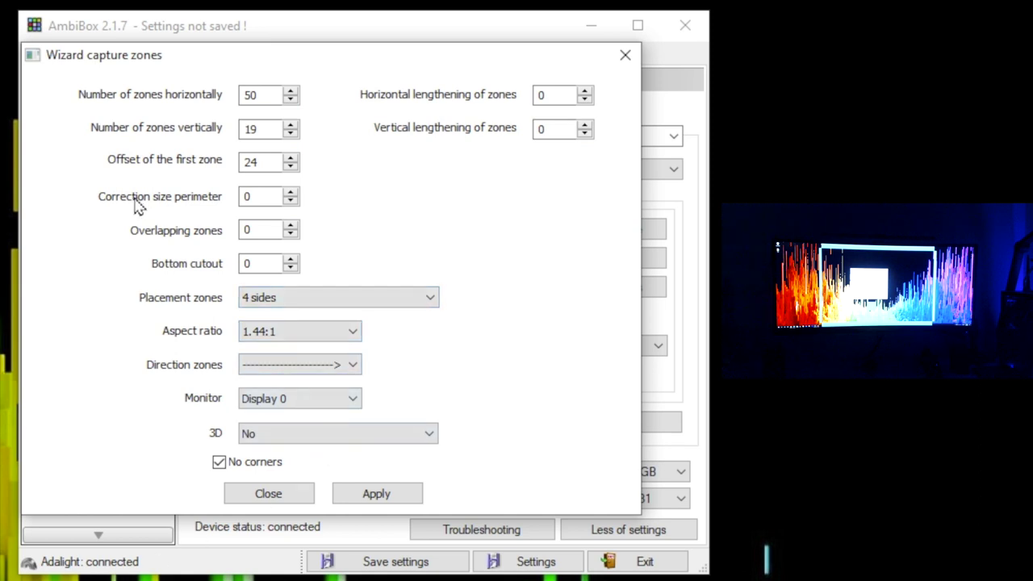
# Try a perimeter size correction of 250 for the capture zones and bring it down to 2
pyautogui.click(292, 195)
pyautogui.click(291, 195)
pyautogui.click(292, 195)
pyautogui.click(292, 195)
pyautogui.click(293, 197)
pyautogui.write('250')
pyautogui.click(292, 197)
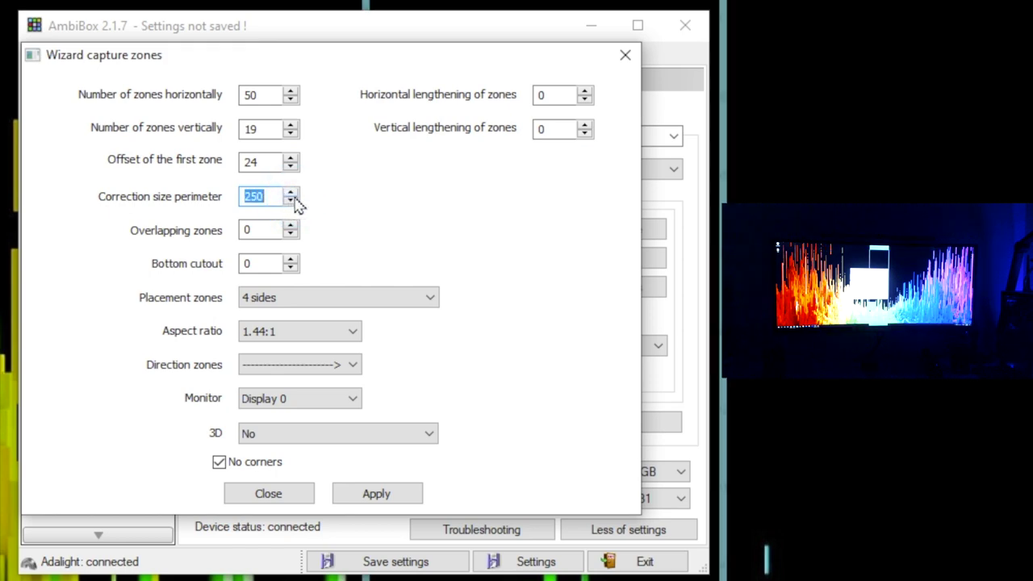
pyautogui.click(292, 197)
pyautogui.click(292, 197)
pyautogui.click(293, 197)
pyautogui.click(292, 197)
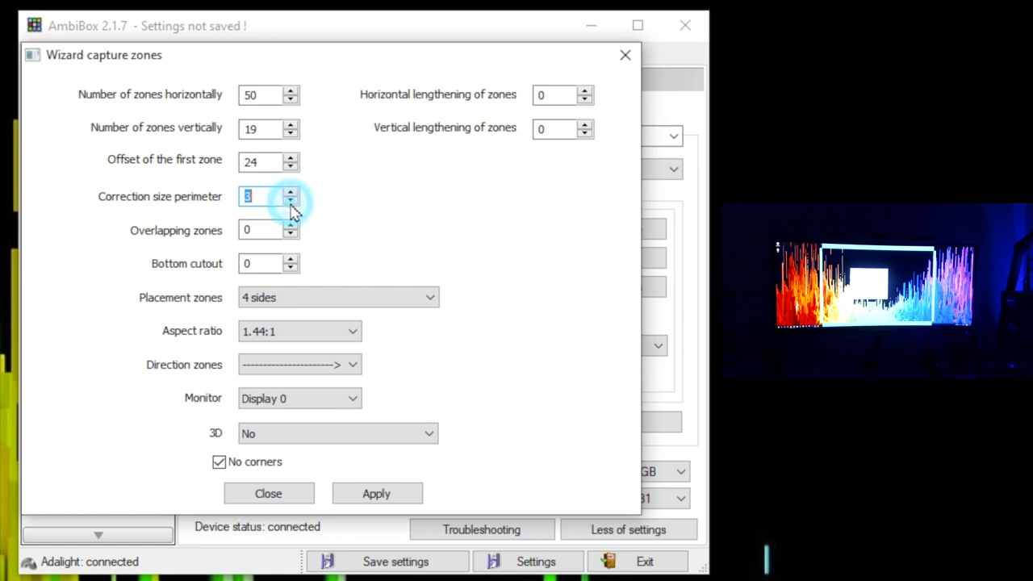
pyautogui.click(292, 200)
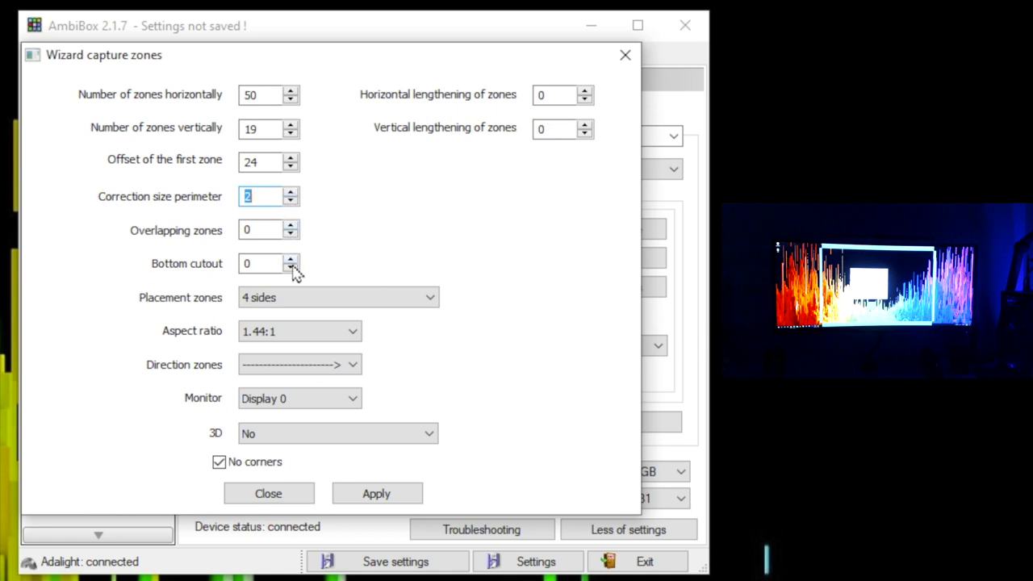
# Try an overlapping zones value of 99 in the capture zones wizard
pyautogui.click(291, 227)
pyautogui.click(291, 227)
pyautogui.click(290, 227)
pyautogui.click(290, 228)
pyautogui.click(289, 229)
pyautogui.moveTo(290, 228); pyautogui.dragTo(291, 229)
pyautogui.click(291, 234)
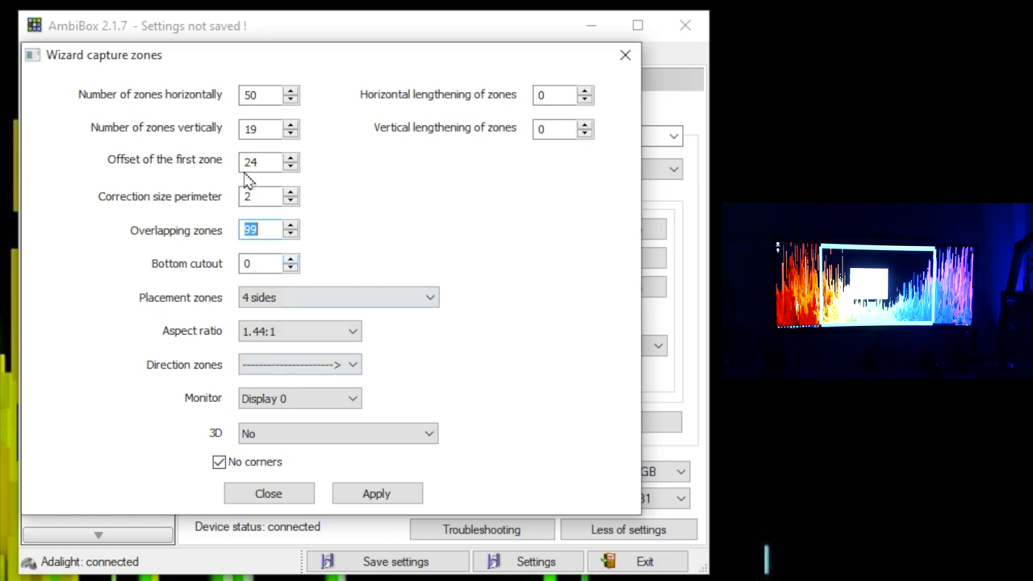
# Try increasing the vertical lengthening of zones, return it to 0, and close the wizard without applying
pyautogui.click(585, 125)
pyautogui.click(585, 126)
pyautogui.click(585, 125)
pyautogui.click(585, 125)
pyautogui.click(584, 125)
pyautogui.click(584, 125)
pyautogui.click(584, 126)
pyautogui.click(586, 134)
pyautogui.click(586, 134)
pyautogui.click(586, 134)
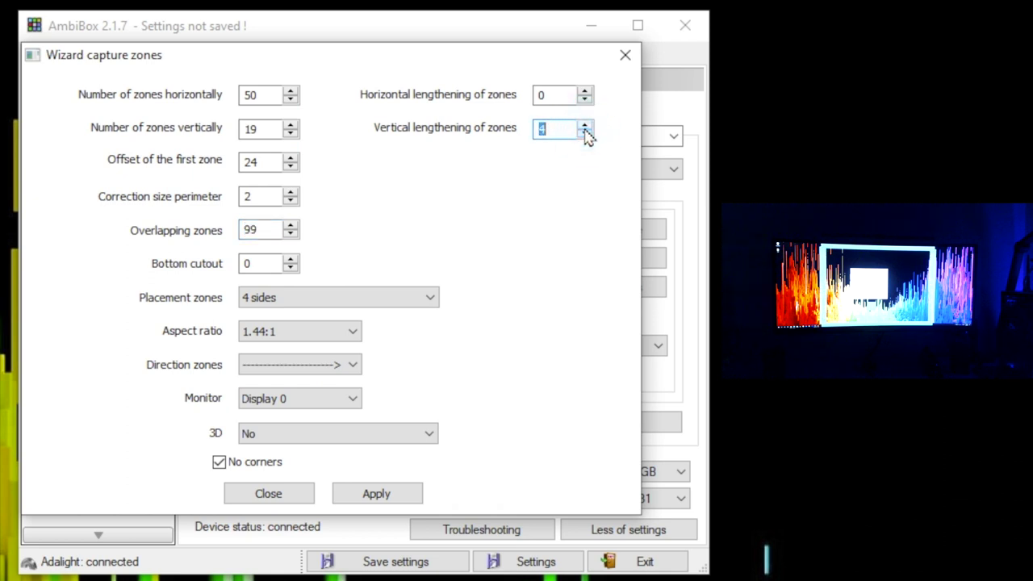
pyautogui.click(586, 125)
pyautogui.click(586, 125)
pyautogui.click(586, 125)
pyautogui.click(586, 125)
pyautogui.click(586, 125)
pyautogui.click(586, 125)
pyautogui.click(586, 125)
pyautogui.click(586, 125)
pyautogui.click(586, 134)
pyautogui.click(586, 134)
pyautogui.click(586, 134)
pyautogui.click(586, 134)
pyautogui.click(586, 134)
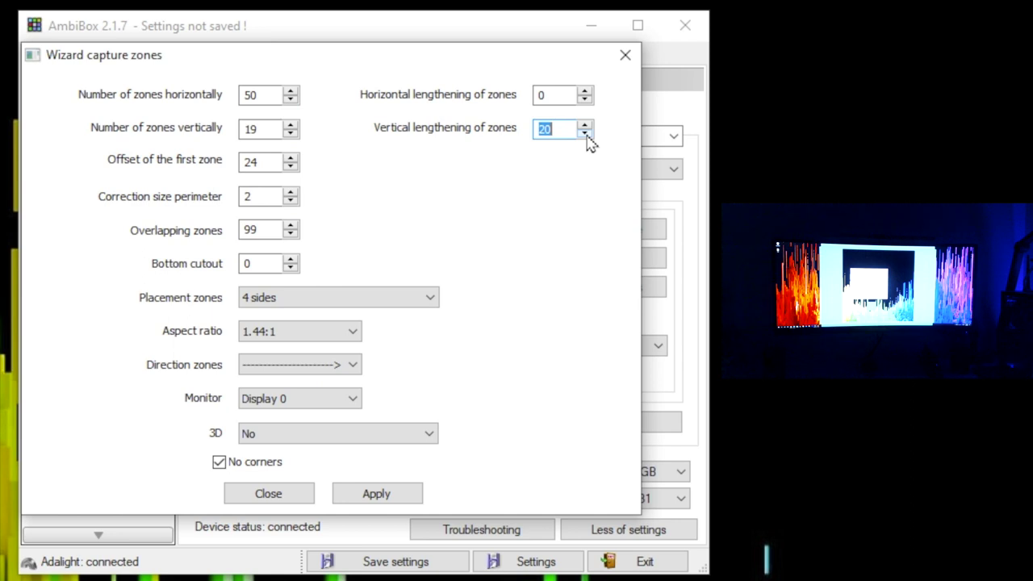
pyautogui.click(587, 135)
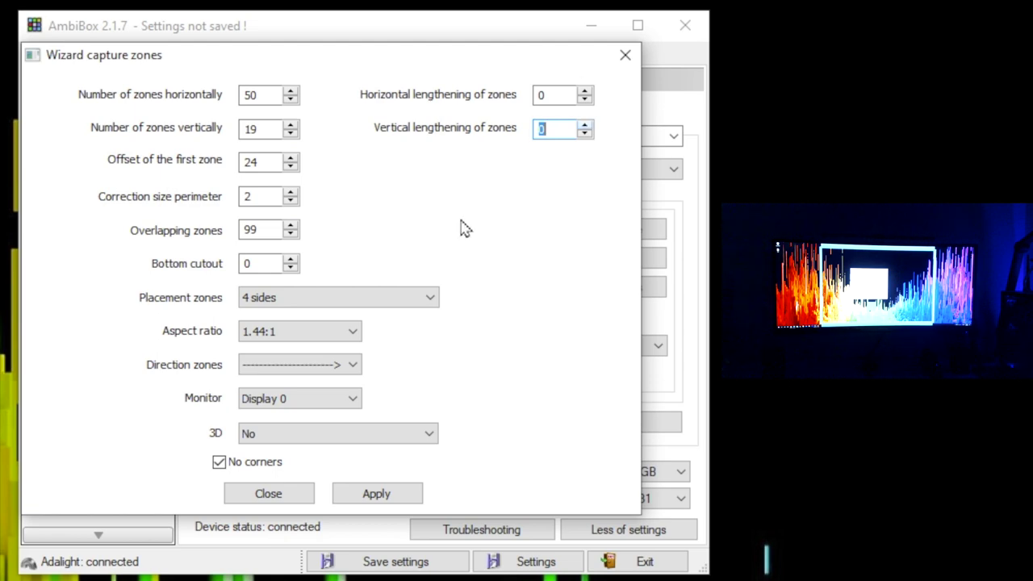
pyautogui.click(269, 496)
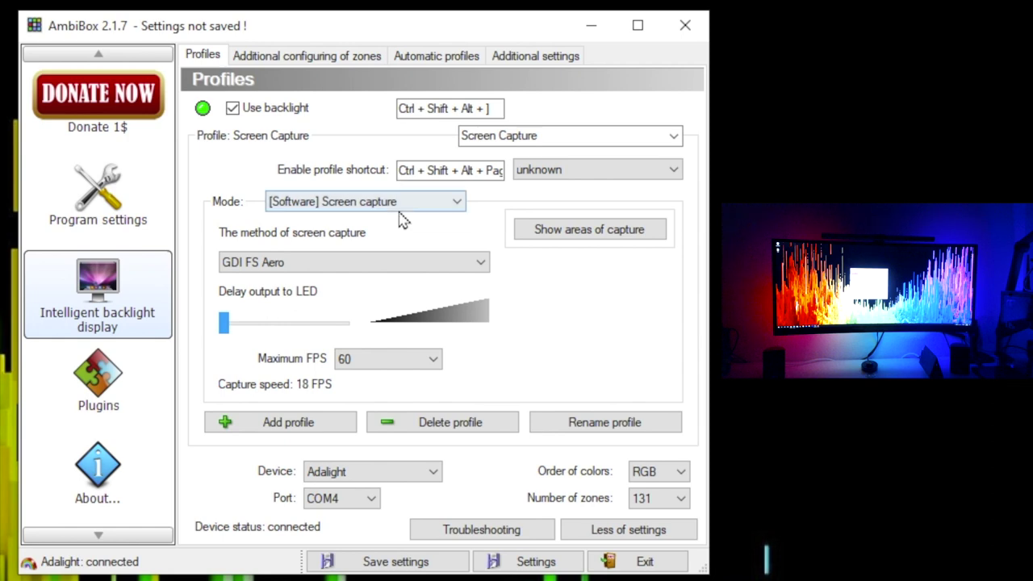
# In the additional zone configuration, try maximum general brightness for the Screen Capture profile, and lower it to about one fifth of the range
pyautogui.click(302, 56)
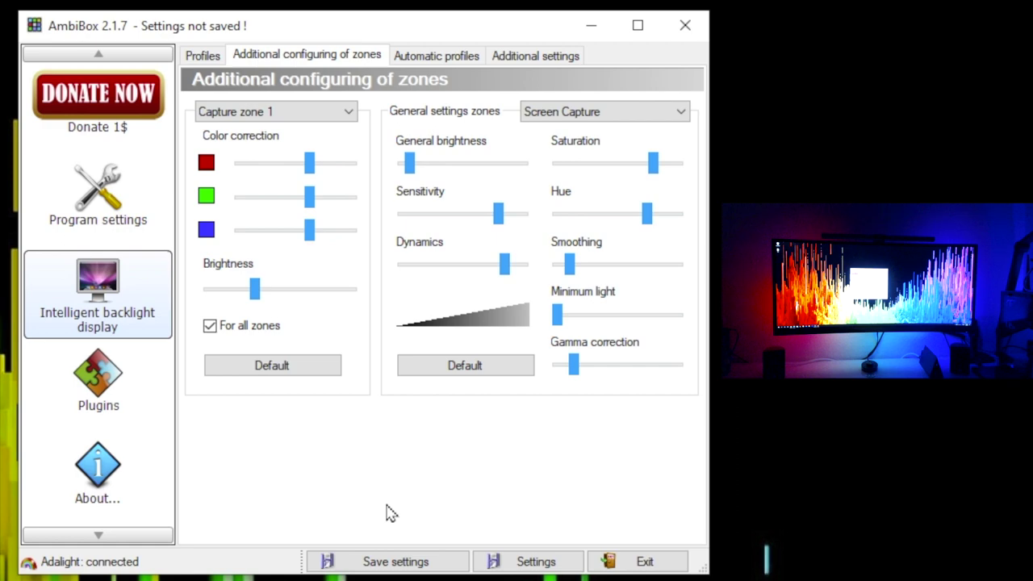
pyautogui.moveTo(441, 176)
pyautogui.moveTo(252, 289); pyautogui.dragTo(258, 287)
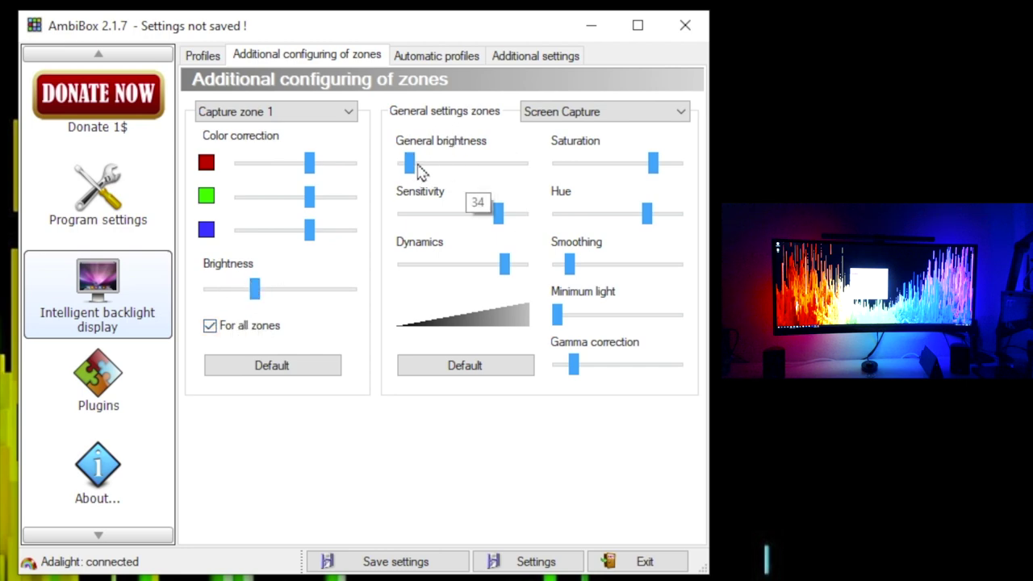
pyautogui.moveTo(409, 163); pyautogui.dragTo(552, 169)
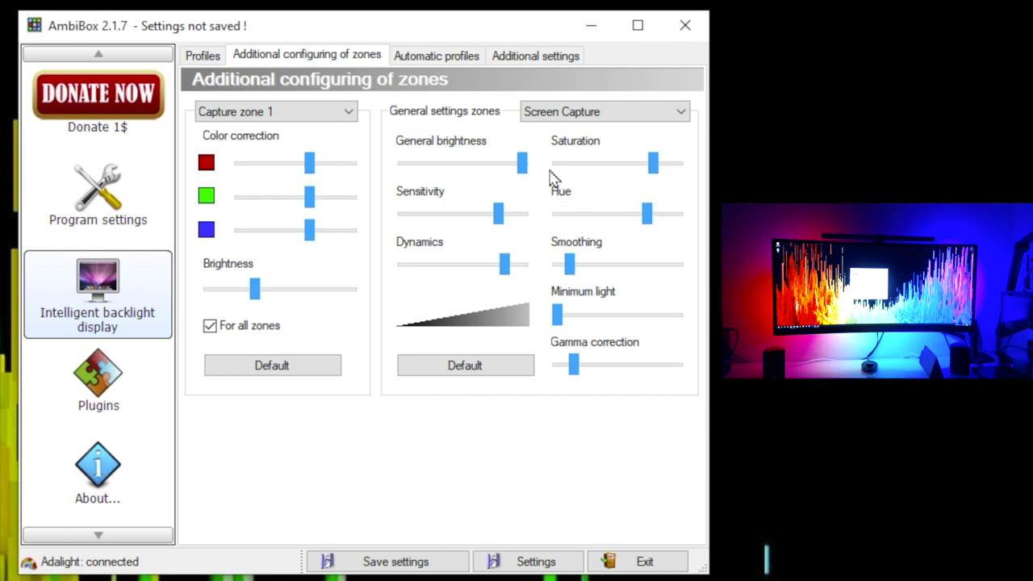
pyautogui.click(522, 164)
pyautogui.moveTo(527, 166); pyautogui.dragTo(431, 169)
pyautogui.moveTo(494, 262)
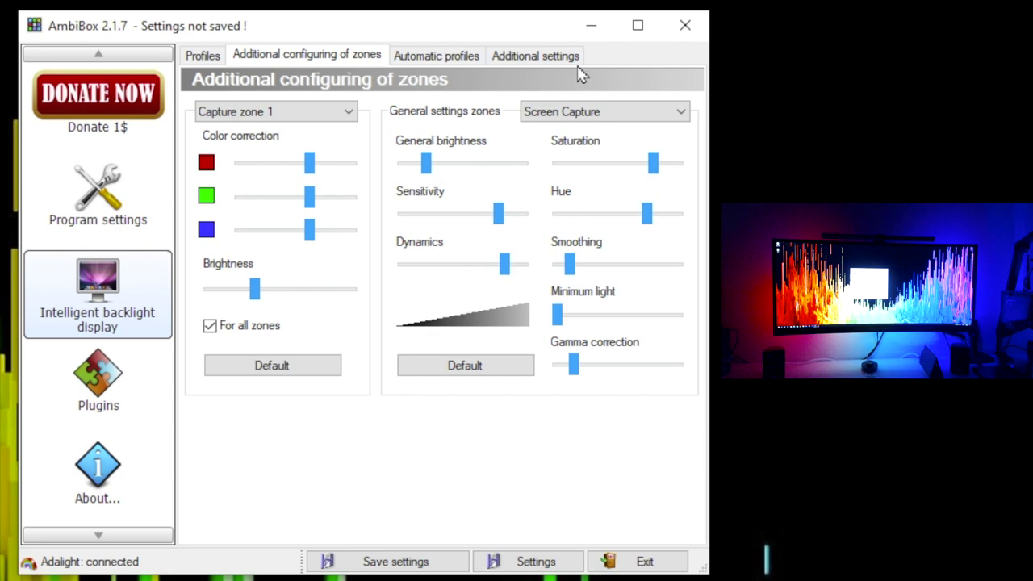
# Examine the automatic profile switching rules, the application window targeting tool and the profiles available for activation
pyautogui.click(439, 69)
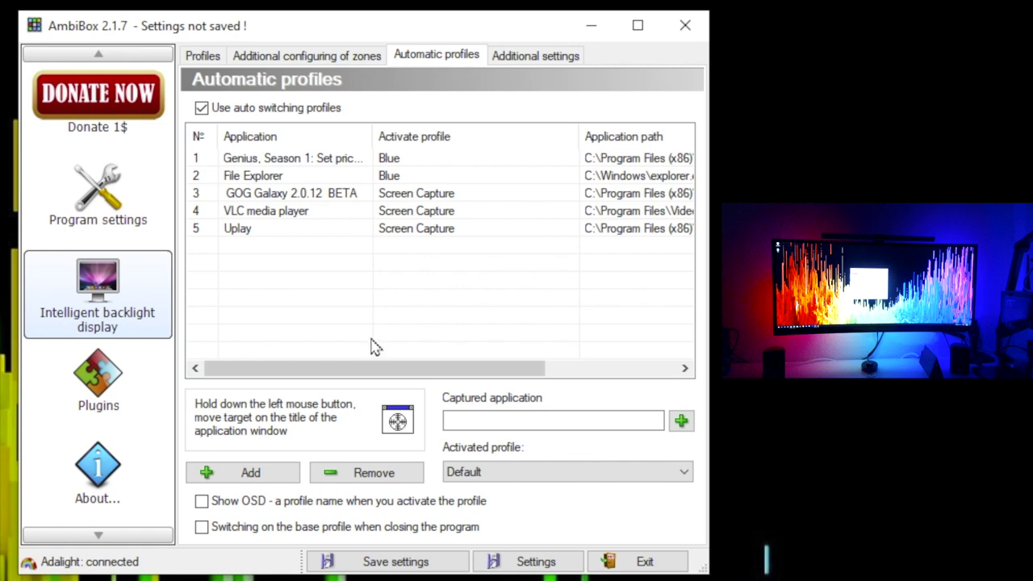
pyautogui.click(304, 195)
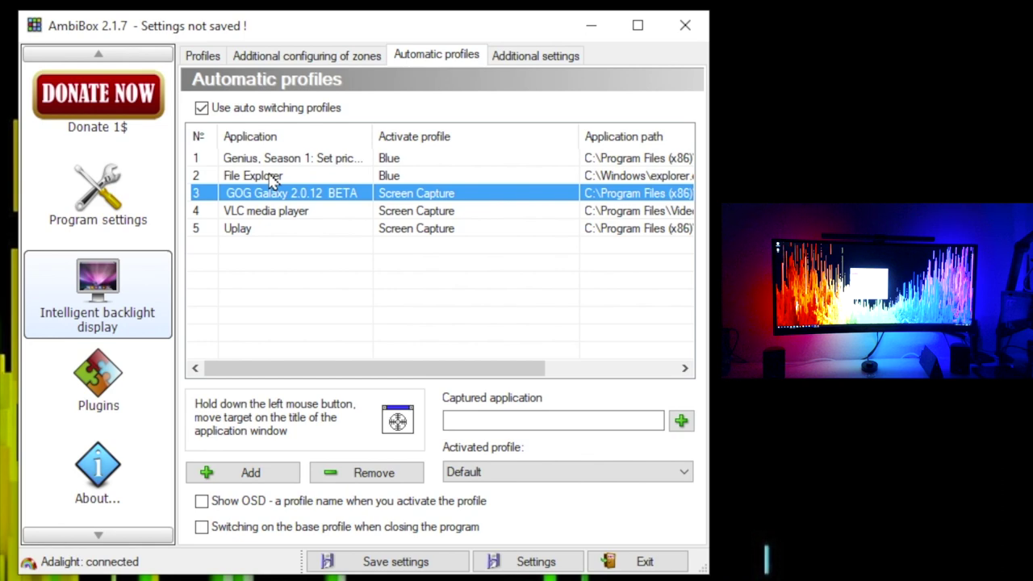
pyautogui.click(305, 231)
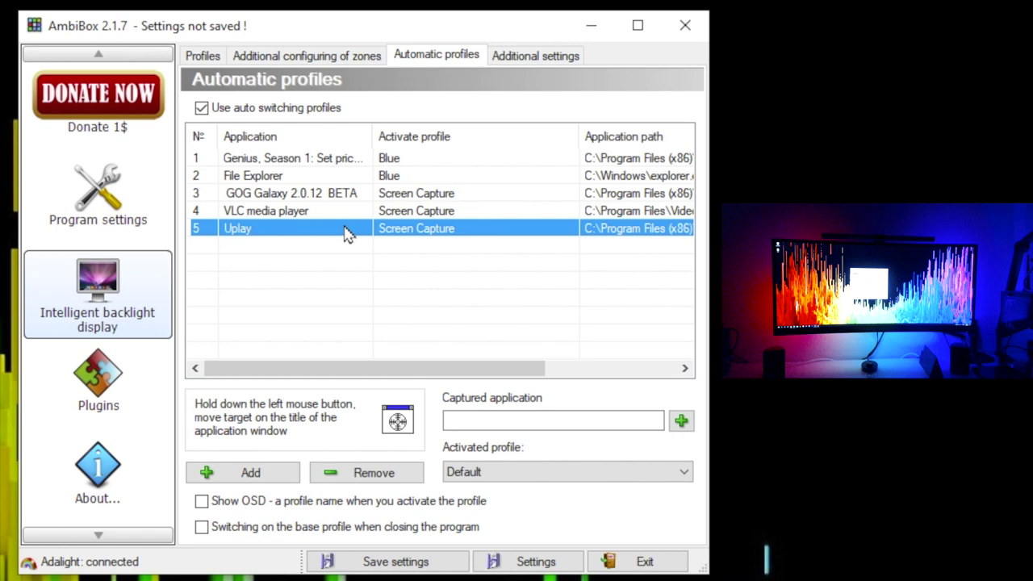
pyautogui.click(325, 212)
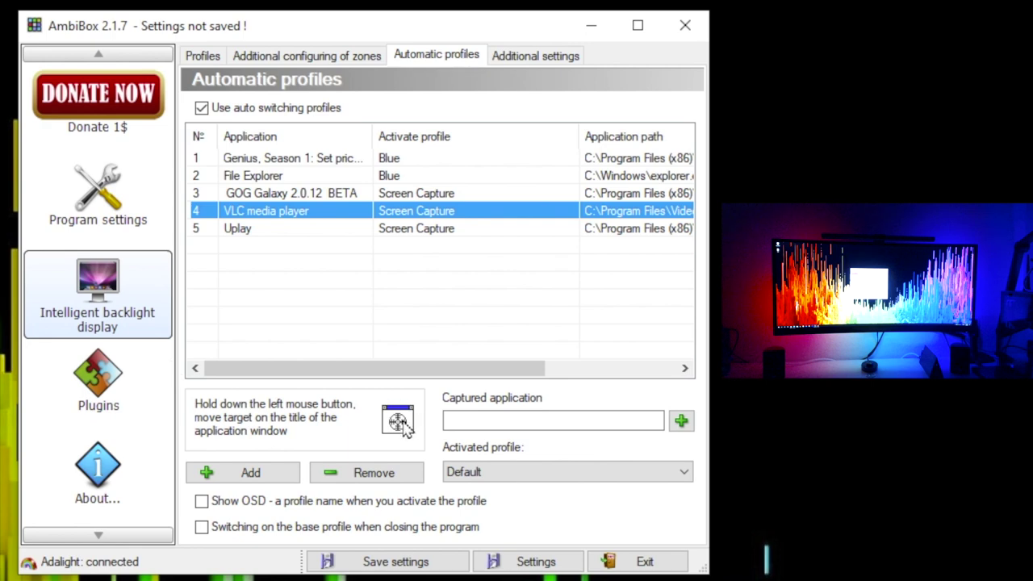
pyautogui.moveTo(401, 423); pyautogui.dragTo(279, 416)
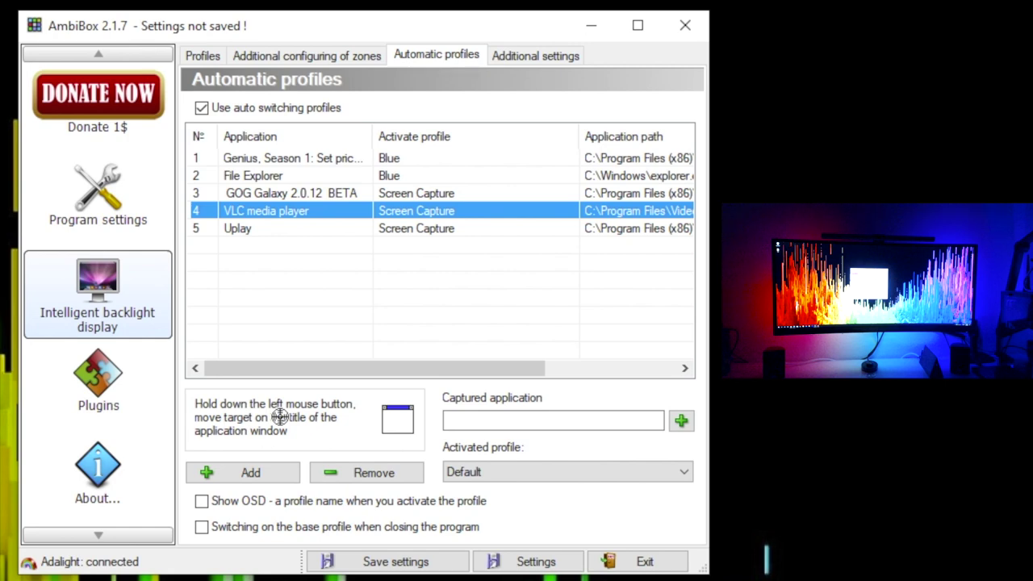
pyautogui.moveTo(279, 416); pyautogui.dragTo(282, 419)
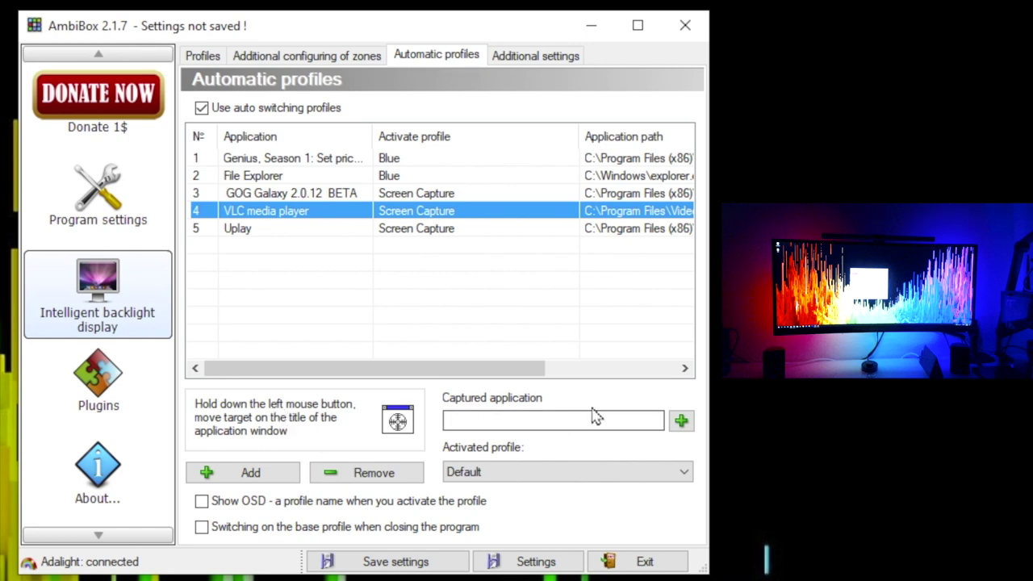
pyautogui.click(549, 471)
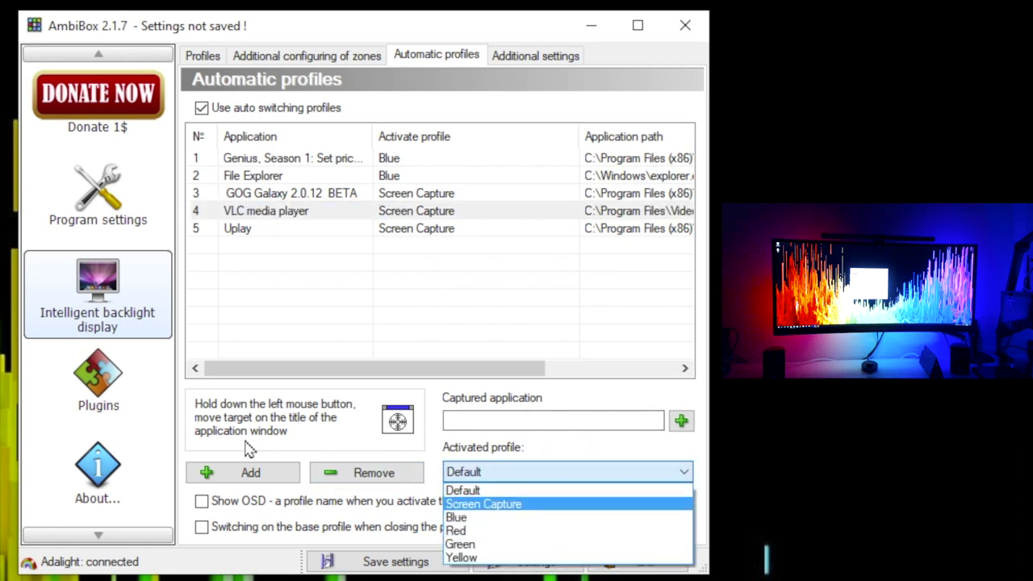
pyautogui.click(258, 401)
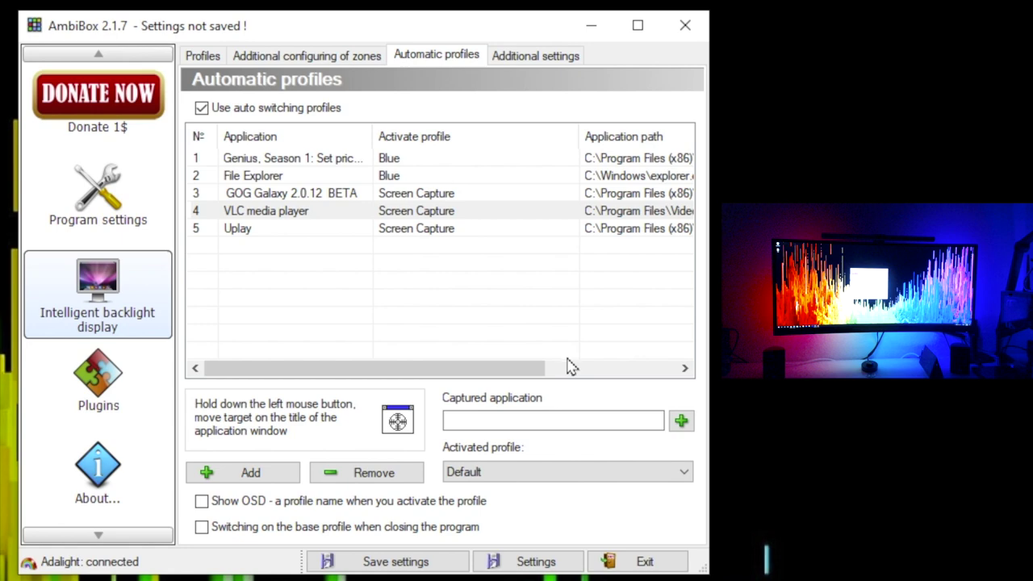
# Check the web control and API server settings, and return to the profile settings to check the LED output delay
pyautogui.click(546, 58)
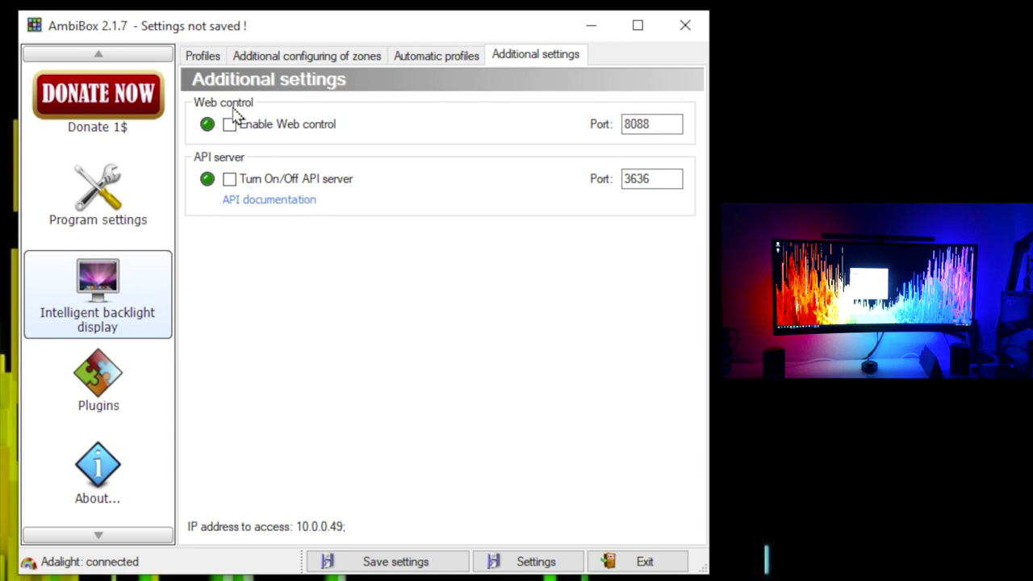
pyautogui.click(203, 53)
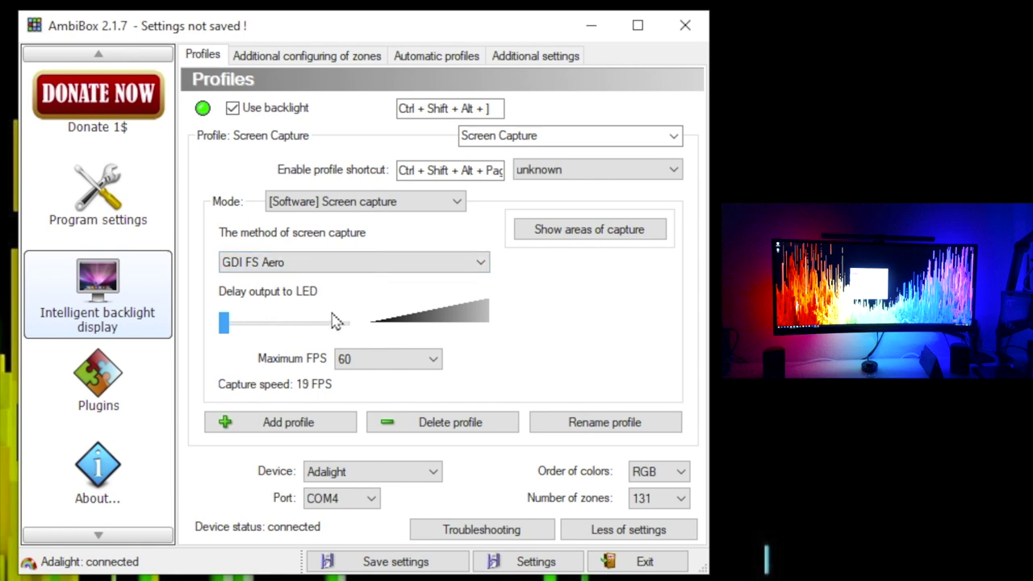
pyautogui.moveTo(337, 320)
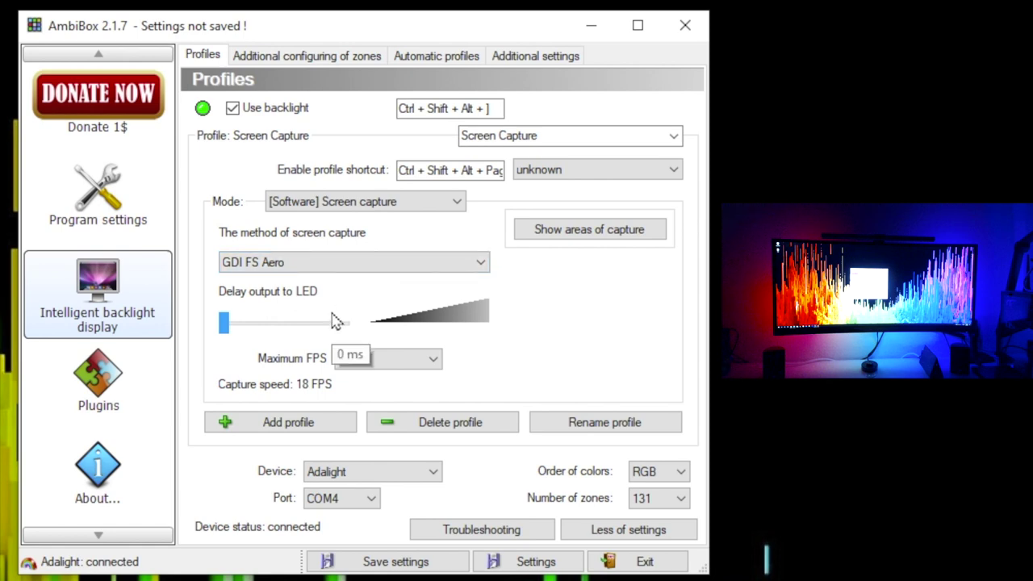